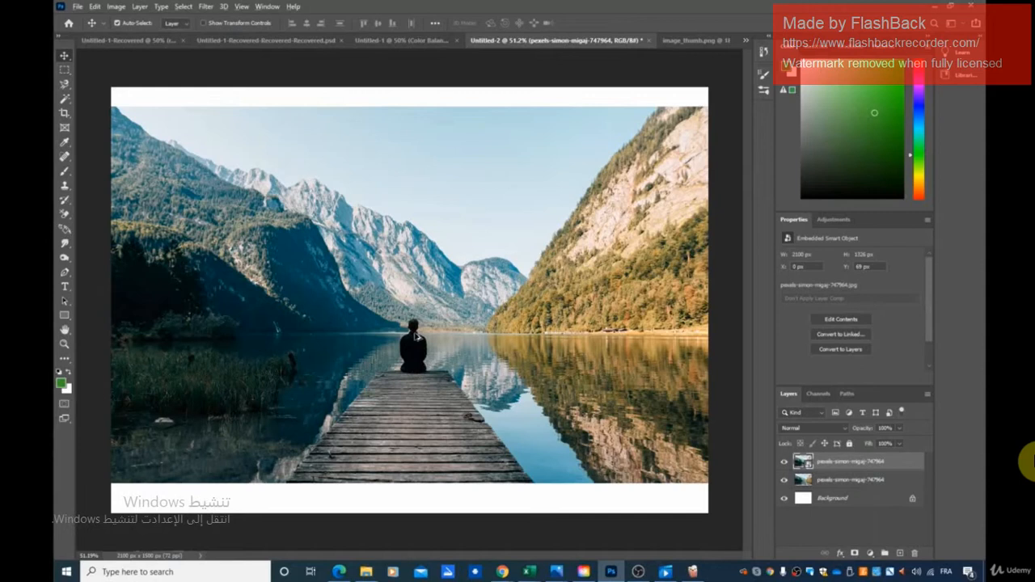
- Select the Healing Brush tool for retouching the man seated on the dock
{"action": "scroll", "coordinate": [415, 336], "scroll_direction": "up", "scroll_amount": 5}
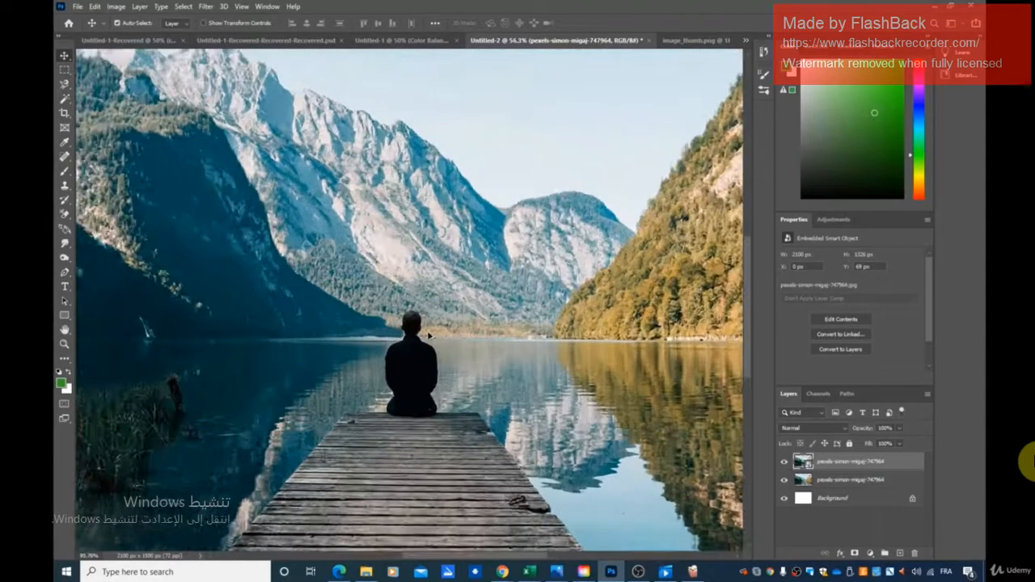
{"action": "scroll", "coordinate": [429, 335], "scroll_direction": "up", "scroll_amount": 5}
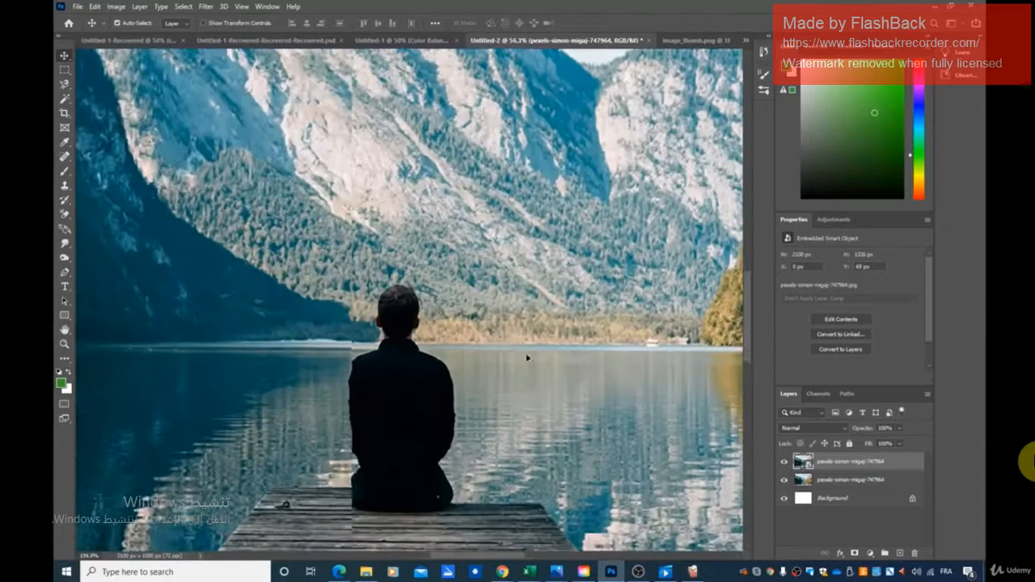
{"action": "scroll", "coordinate": [527, 357], "scroll_direction": "up", "scroll_amount": 4}
{"action": "scroll", "coordinate": [597, 367], "scroll_direction": "up", "scroll_amount": 1}
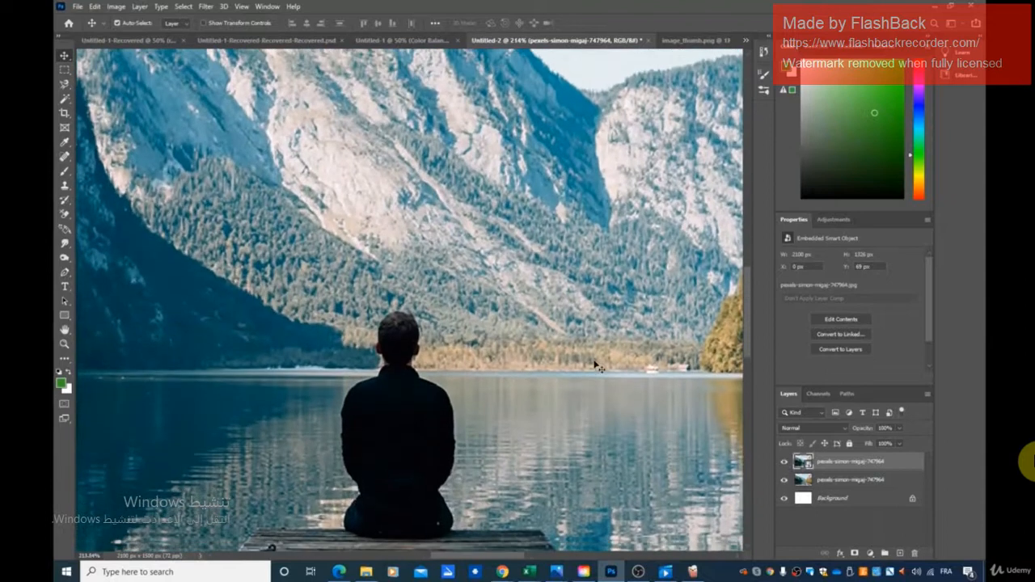
{"action": "scroll", "coordinate": [596, 366], "scroll_direction": "down", "scroll_amount": 4}
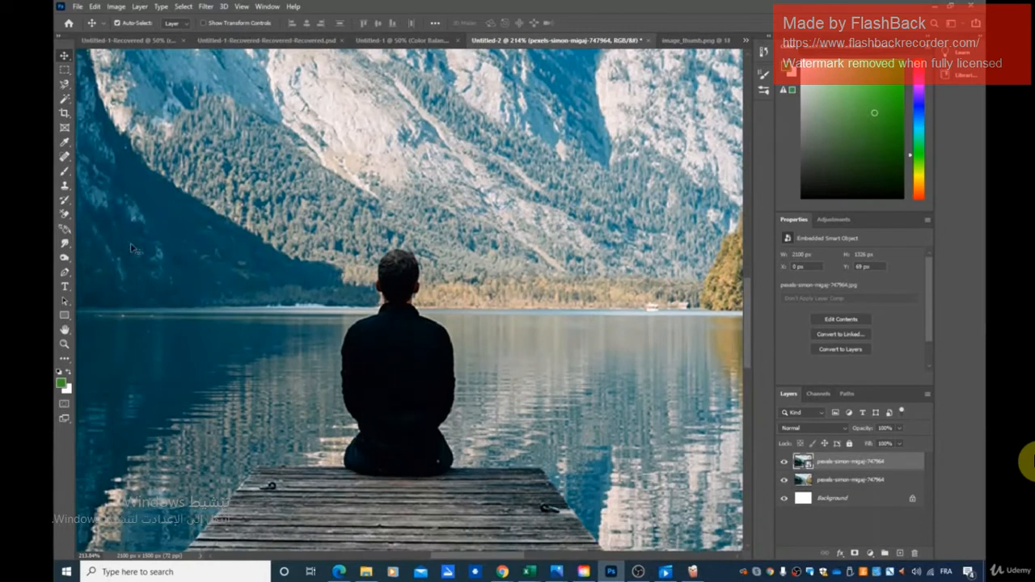
{"action": "left_click", "coordinate": [68, 164]}
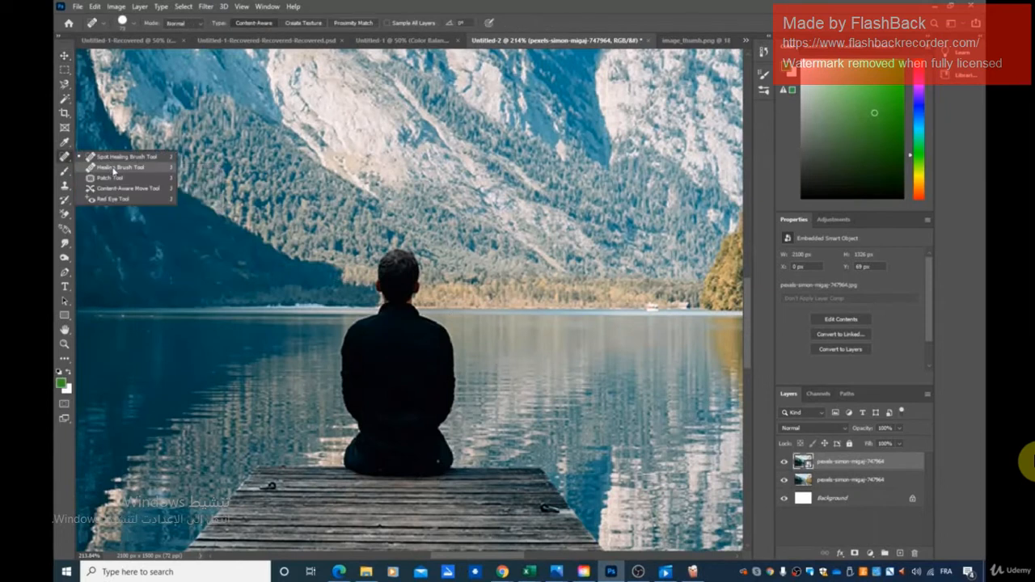
{"action": "left_click", "coordinate": [119, 167]}
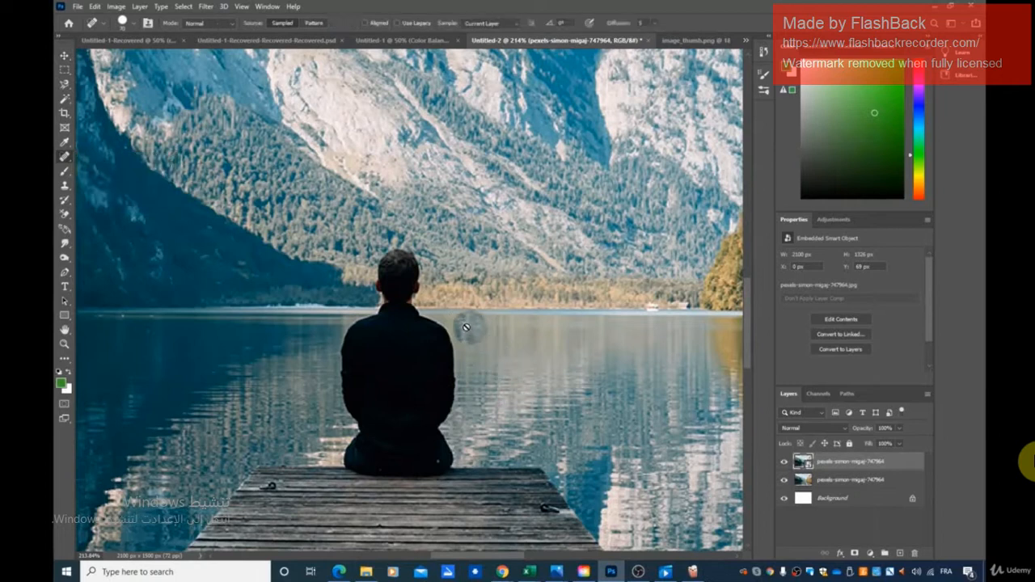
- Rasterize the top photo layer so it can be retouched directly
{"action": "key", "text": "space"}
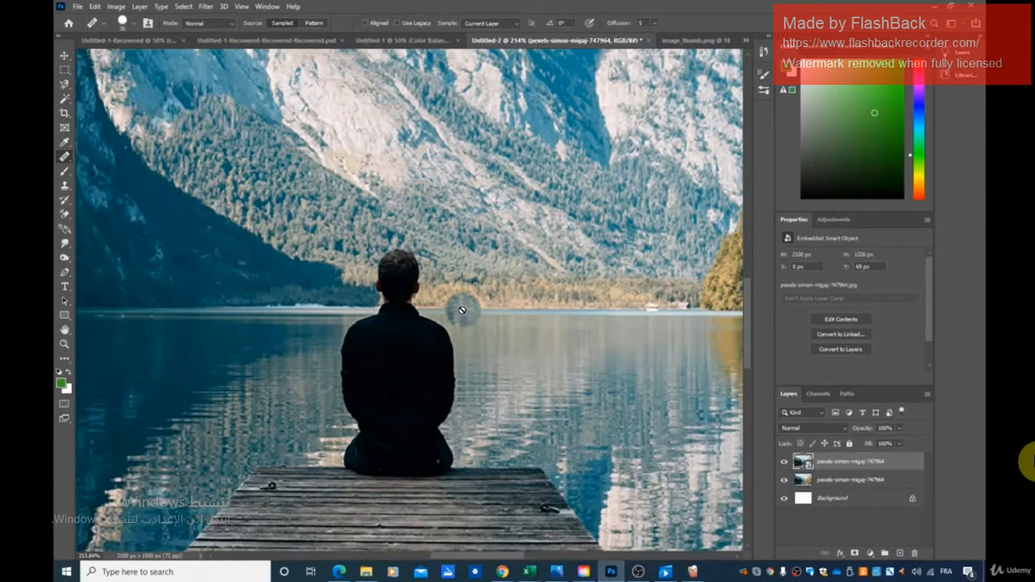
{"action": "key", "text": "space"}
{"action": "right_click", "coordinate": [822, 466]}
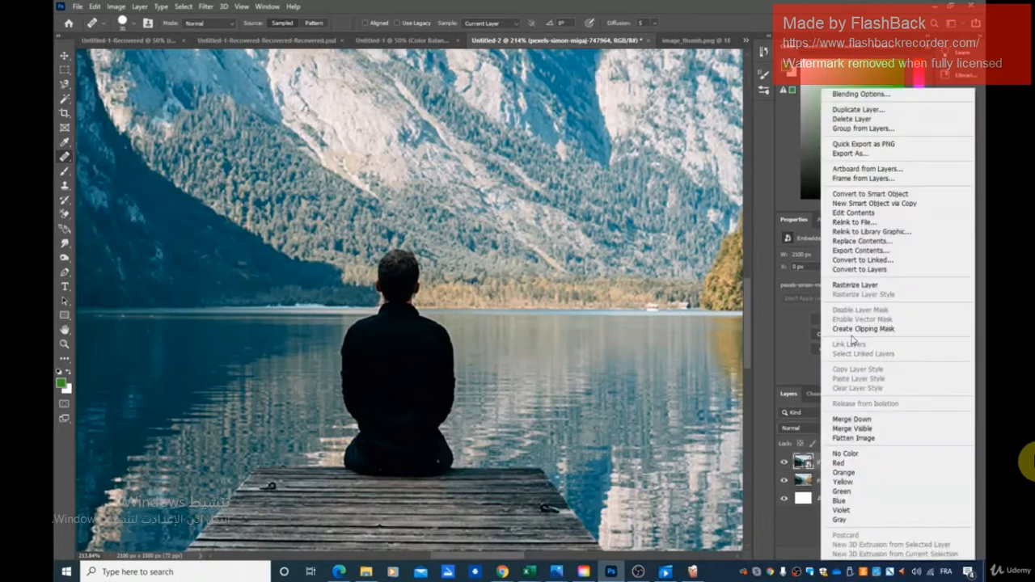
{"action": "left_click", "coordinate": [857, 288]}
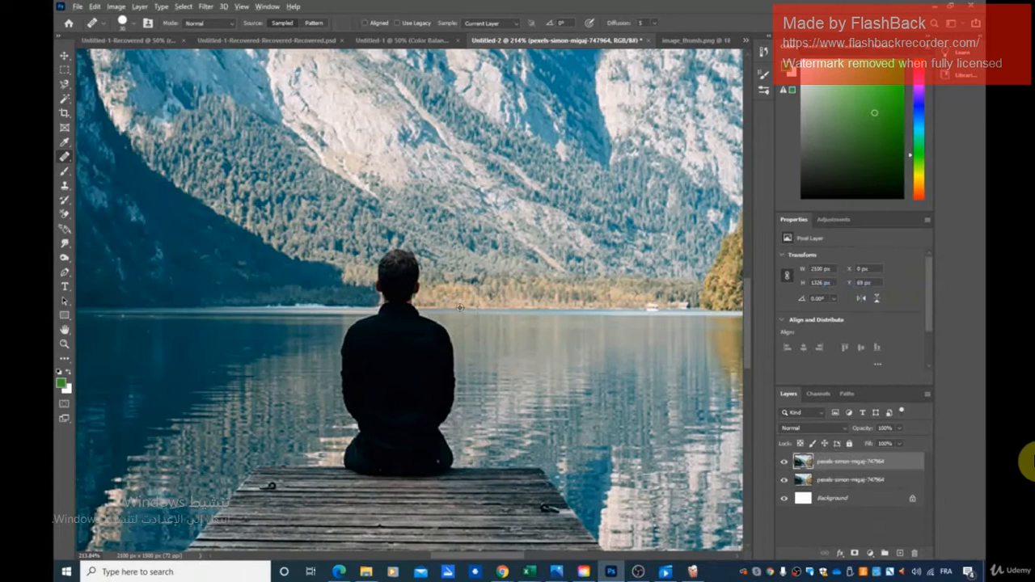
- Sample the lakeshore beside the man and paint over his neck and upper shoulder with the Healing Brush
{"action": "left_click_drag", "start_coordinate": [463, 306], "coordinate": [427, 317]}
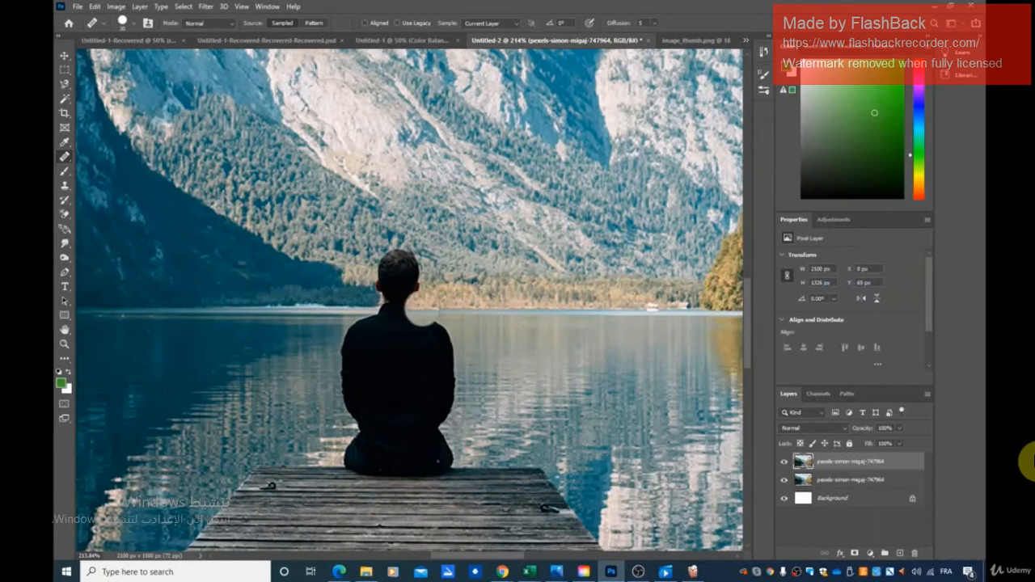
{"action": "left_click", "coordinate": [417, 308]}
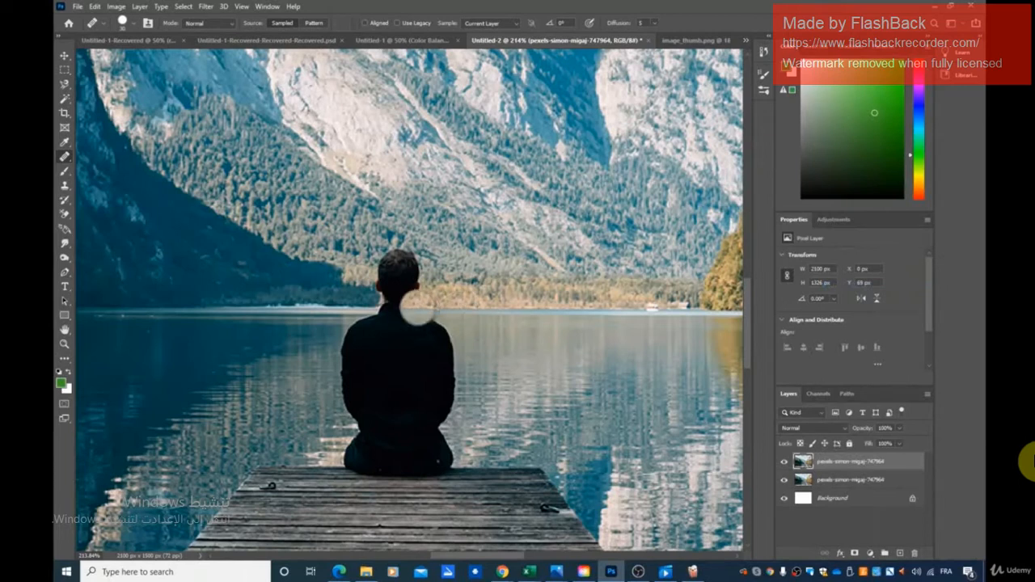
{"action": "left_click_drag", "start_coordinate": [417, 307], "coordinate": [396, 307]}
{"action": "left_click", "coordinate": [396, 307]}
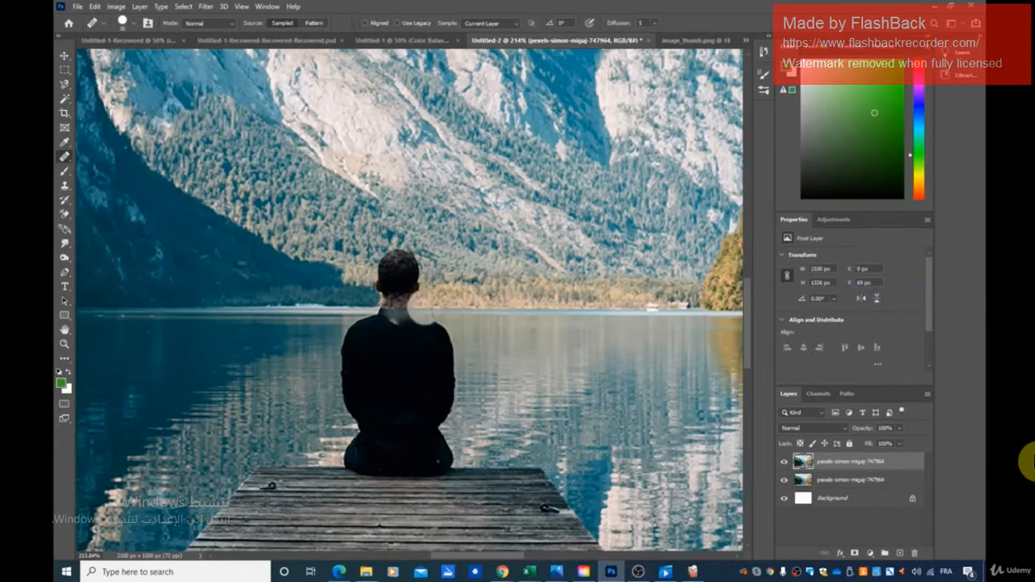
{"action": "left_click", "coordinate": [420, 309]}
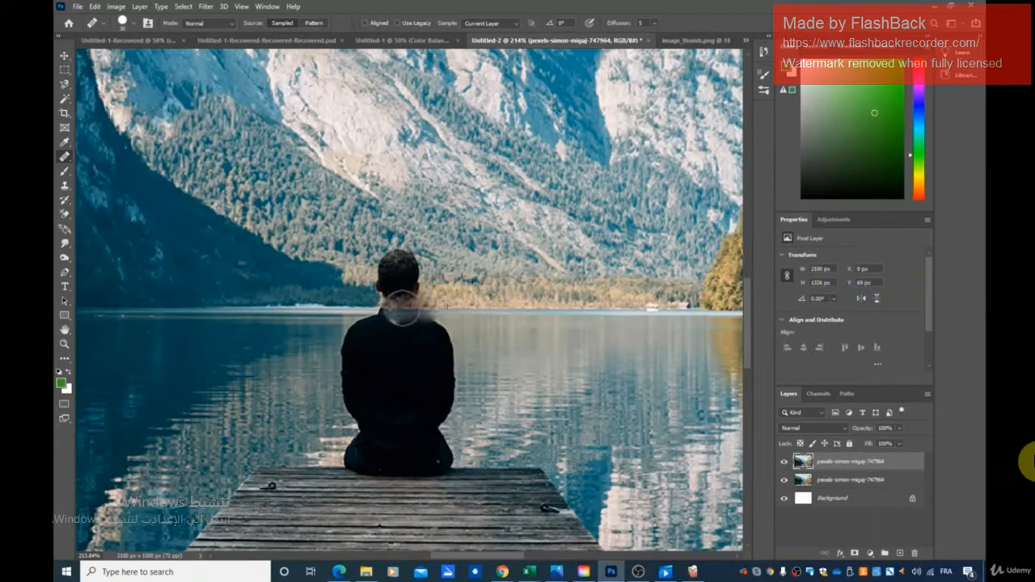
{"action": "left_click", "coordinate": [399, 307]}
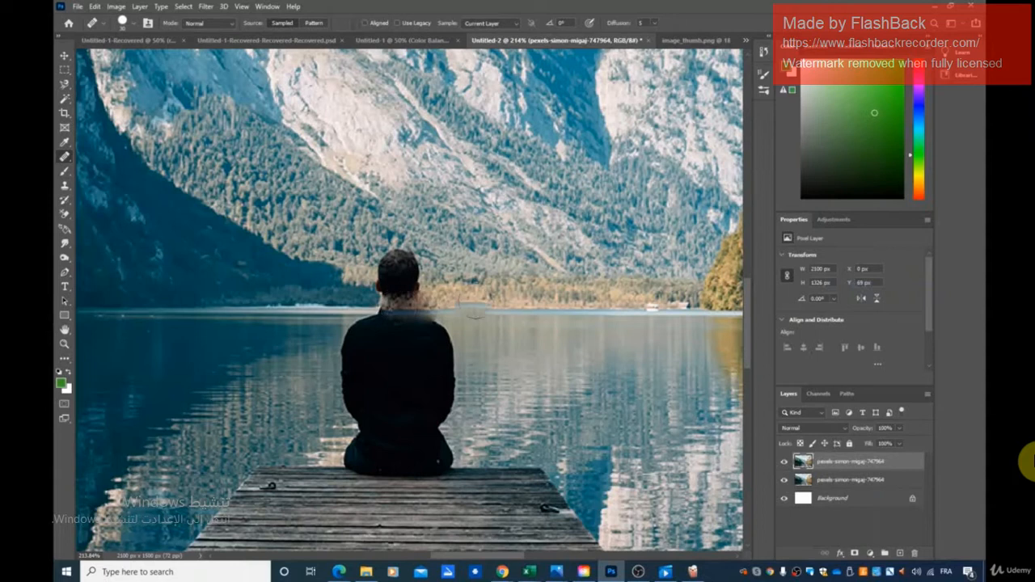
{"action": "left_click", "coordinate": [419, 310]}
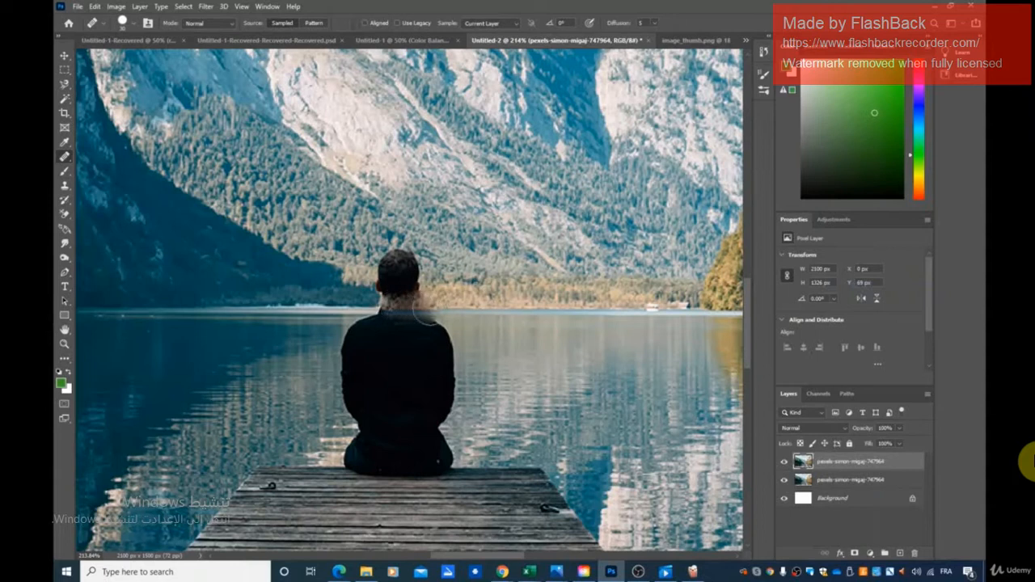
{"action": "left_click", "coordinate": [434, 309]}
{"action": "left_click", "coordinate": [444, 308]}
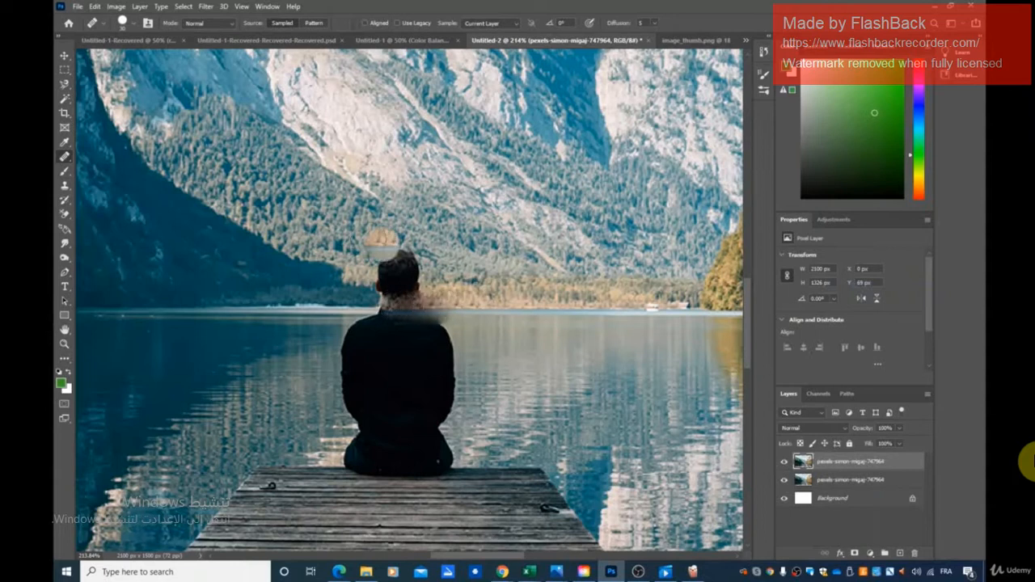
- Sample the forested slope near the man's head and heal over the upper part of his head
{"action": "left_click", "coordinate": [357, 233], "text": "alt"}
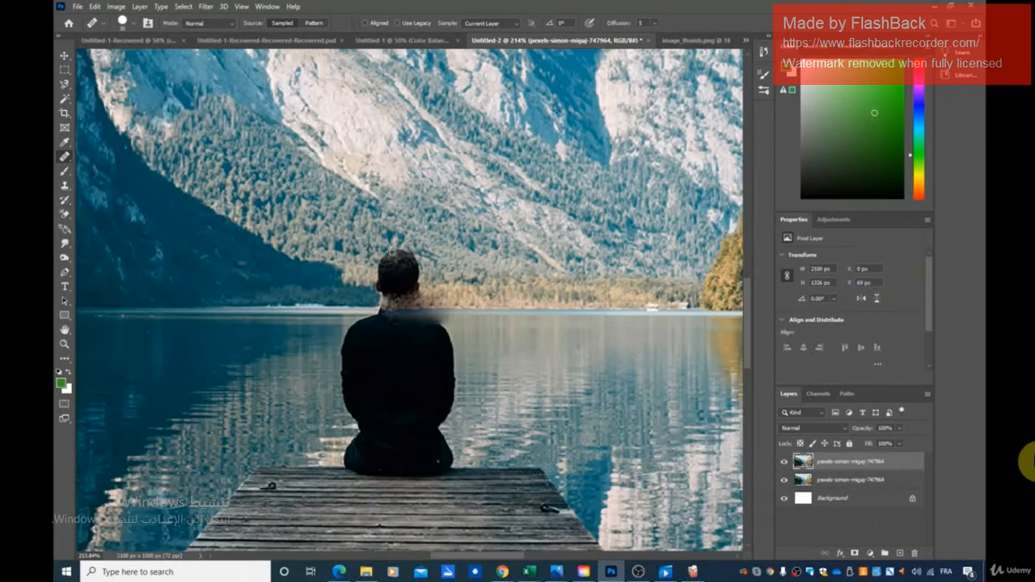
{"action": "left_click", "coordinate": [396, 258]}
{"action": "left_click", "coordinate": [401, 261]}
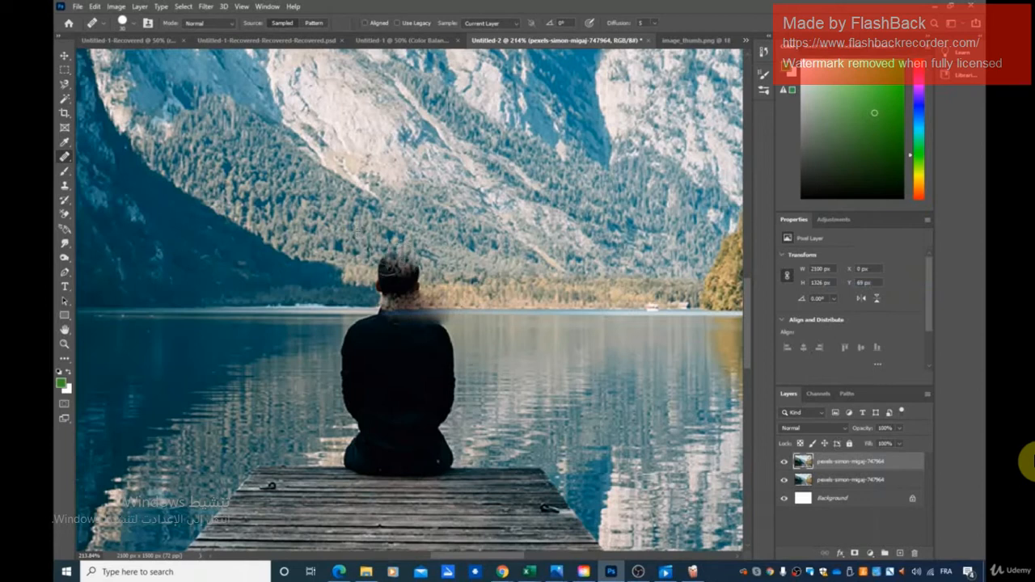
{"action": "left_click", "coordinate": [387, 258]}
{"action": "left_click", "coordinate": [408, 260]}
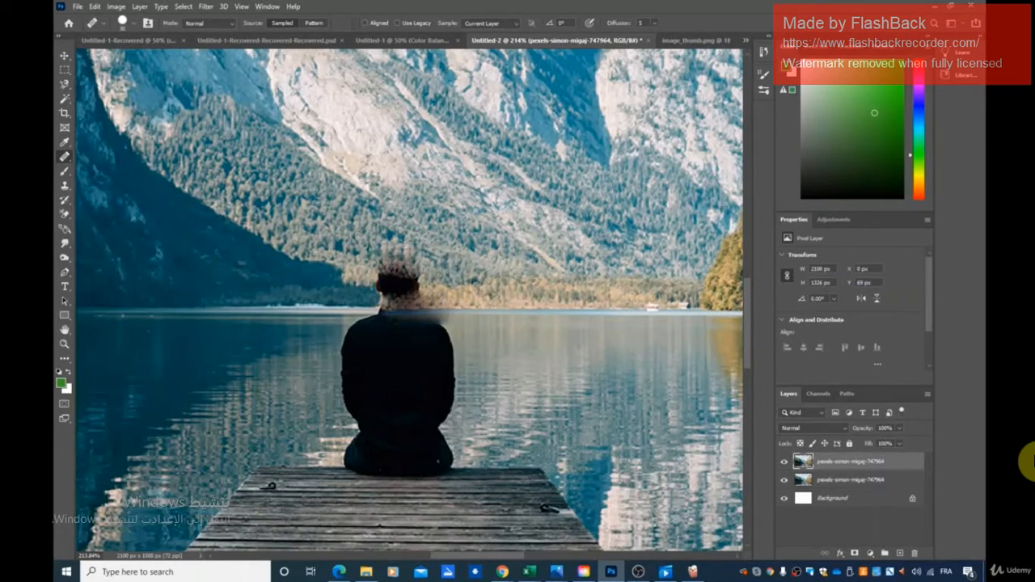
{"action": "left_click", "coordinate": [430, 269]}
{"action": "left_click", "coordinate": [395, 265]}
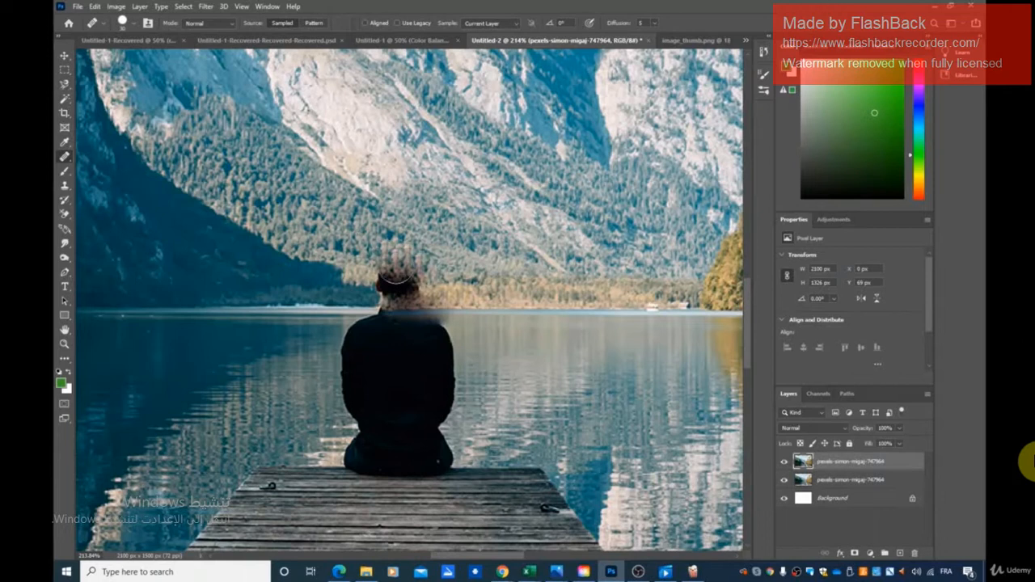
{"action": "left_click", "coordinate": [382, 258]}
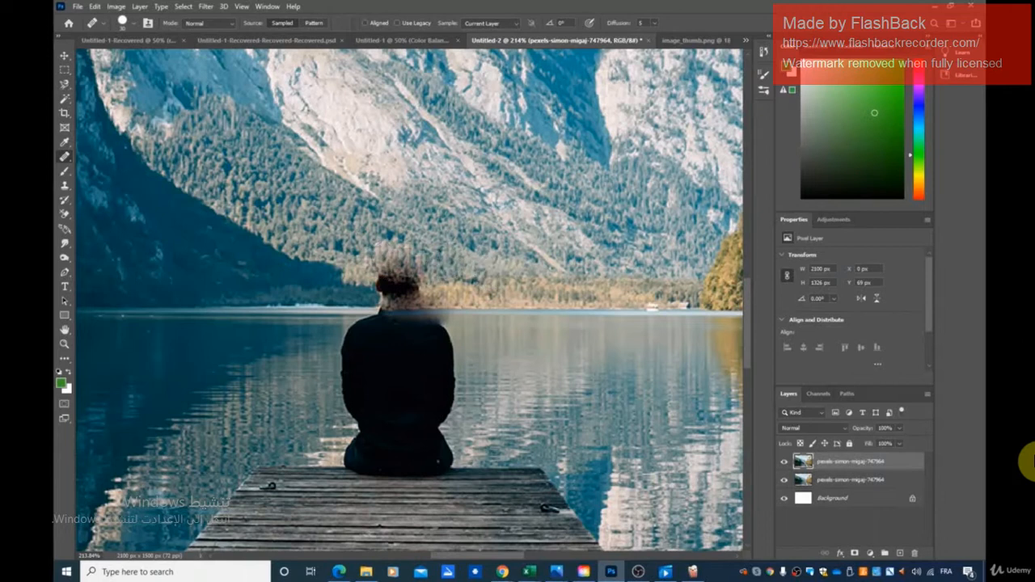
{"action": "left_click", "coordinate": [382, 250]}
{"action": "left_click", "coordinate": [411, 267]}
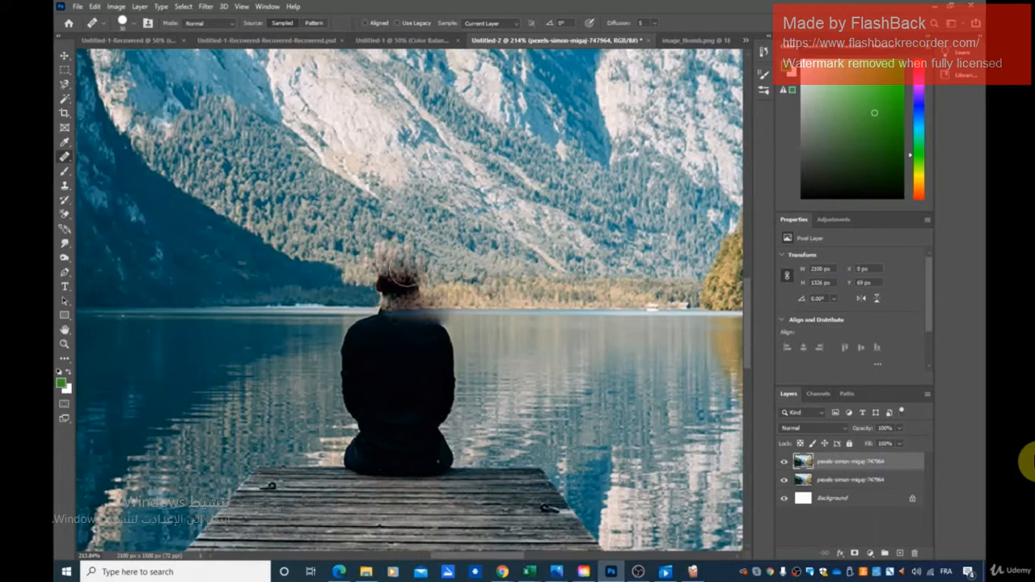
{"action": "left_click", "coordinate": [411, 274]}
{"action": "left_click", "coordinate": [393, 274]}
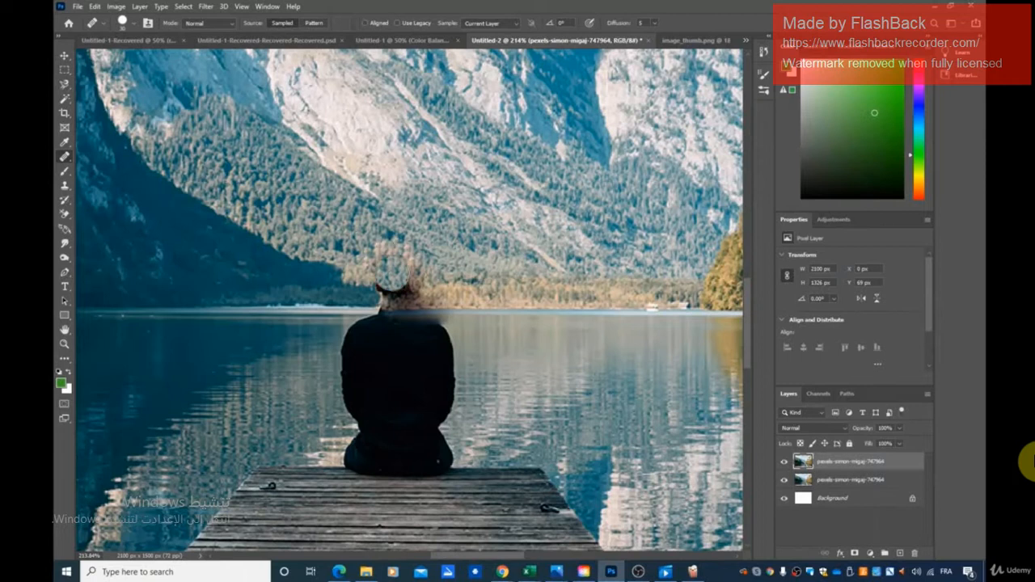
{"action": "left_click", "coordinate": [381, 269]}
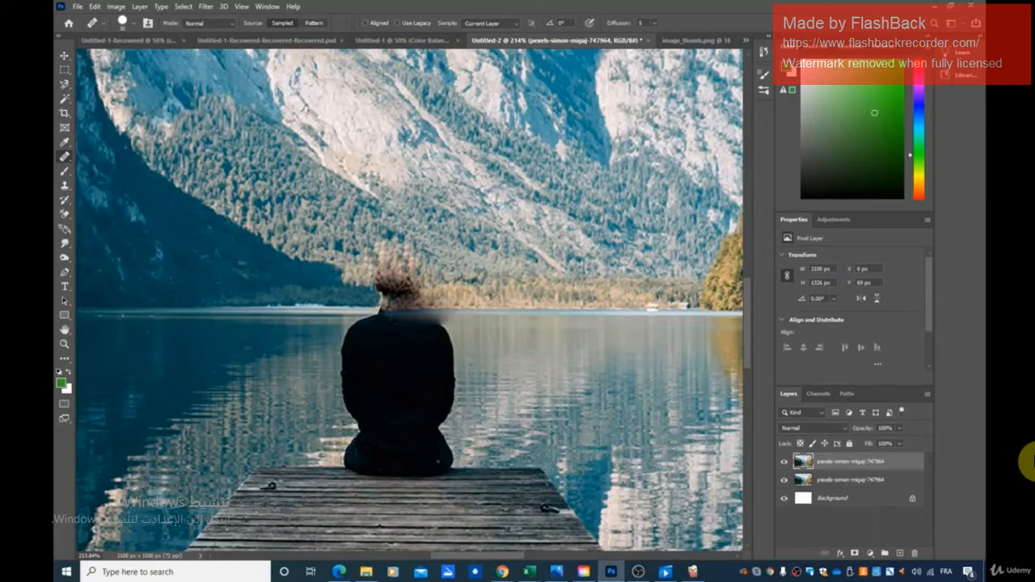
- Heal over the remaining dark lower half of the man's head with the sampled background texture
{"action": "left_click", "coordinate": [411, 287]}
{"action": "left_click", "coordinate": [411, 286]}
{"action": "left_click", "coordinate": [394, 280]}
{"action": "left_click", "coordinate": [389, 274]}
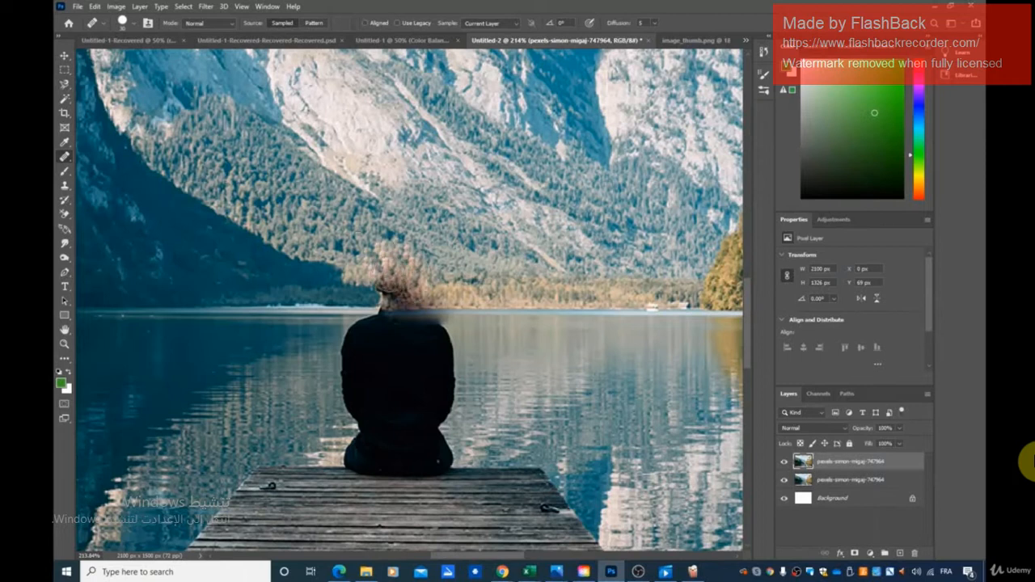
{"action": "left_click", "coordinate": [415, 277]}
{"action": "left_click", "coordinate": [388, 275]}
{"action": "left_click", "coordinate": [410, 275]}
{"action": "left_click", "coordinate": [427, 281]}
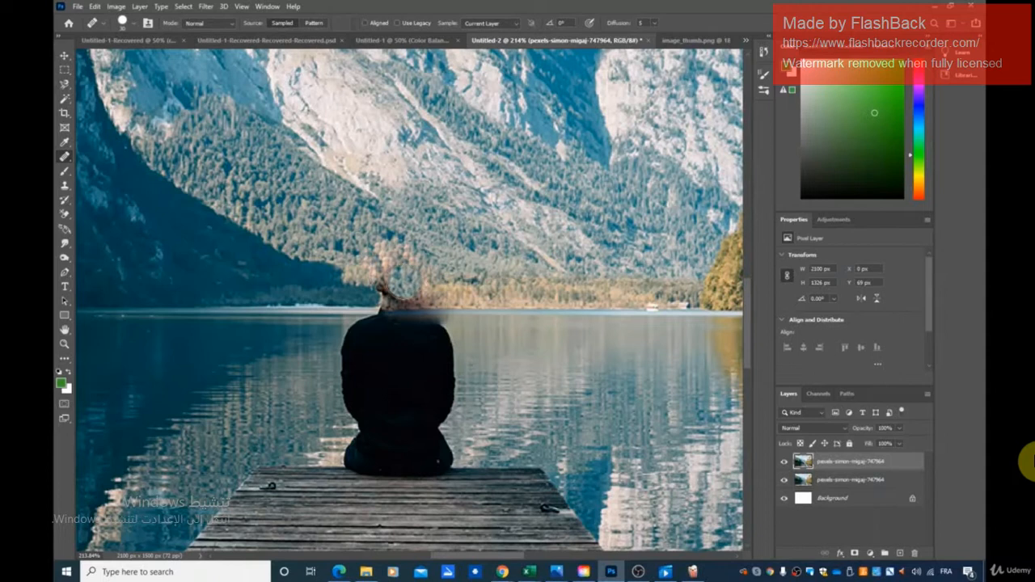
{"action": "left_click", "coordinate": [392, 281]}
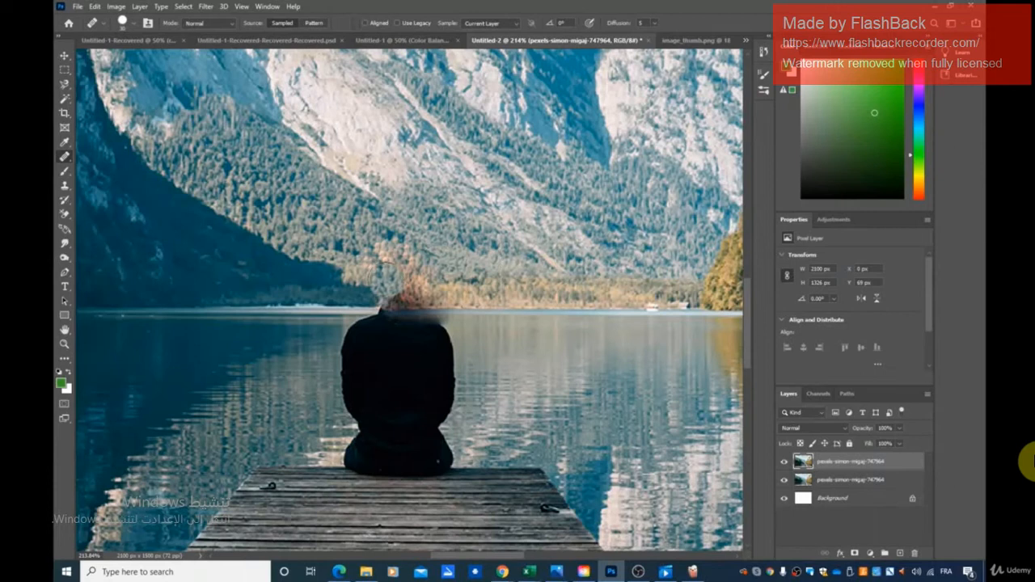
{"action": "left_click", "coordinate": [386, 279]}
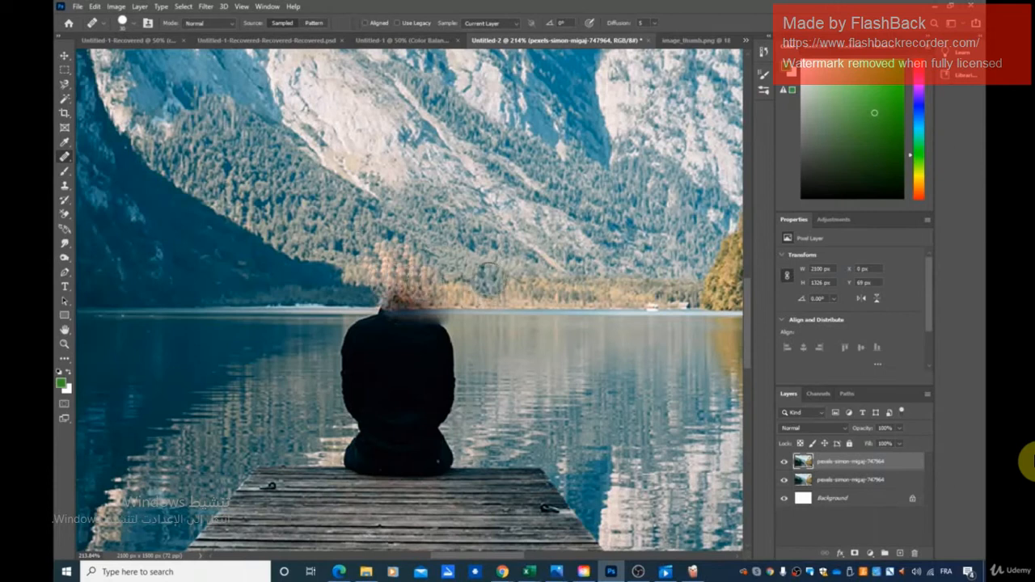
- Brush background texture over the dark remains of the man's neck and the blurred edge above his shoulders
{"action": "left_click", "coordinate": [404, 293]}
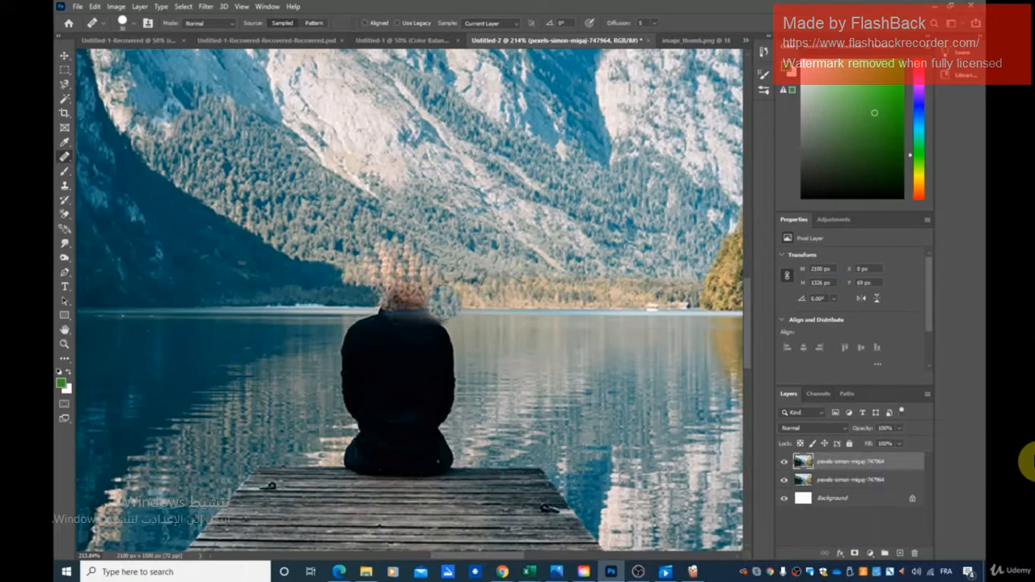
{"action": "left_click", "coordinate": [395, 293]}
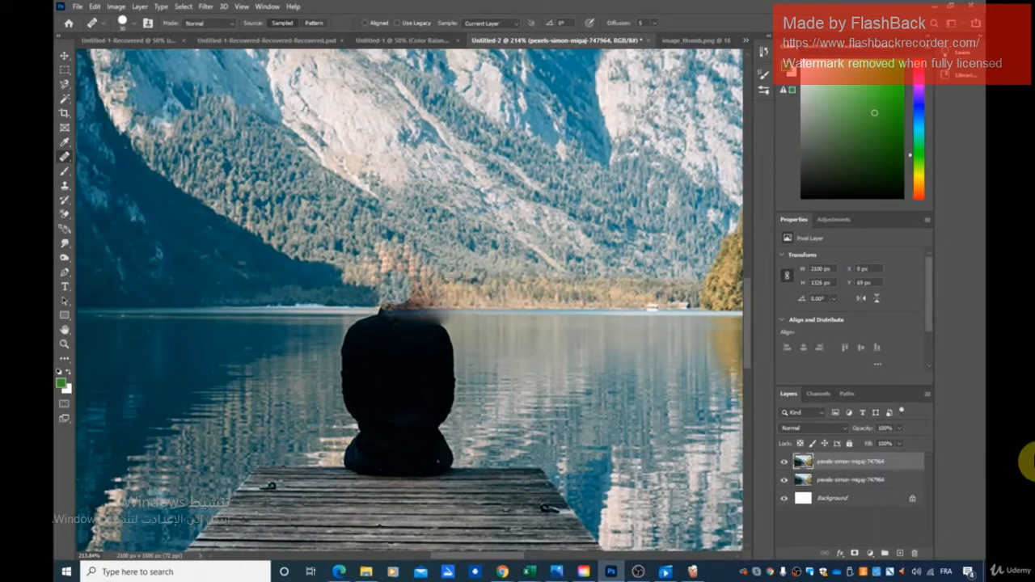
{"action": "left_click", "coordinate": [429, 280]}
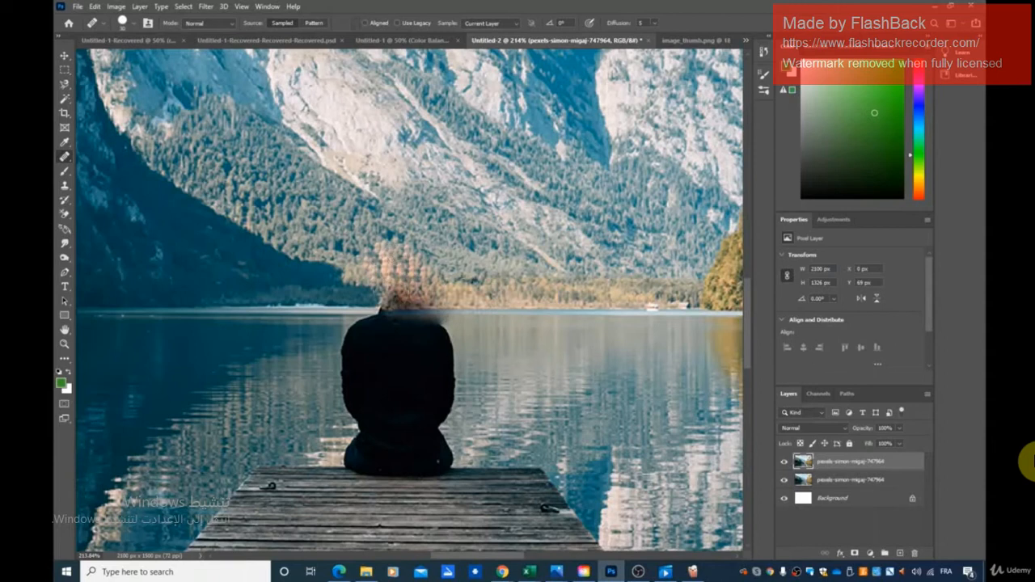
{"action": "left_click", "coordinate": [391, 293]}
{"action": "left_click", "coordinate": [413, 293]}
{"action": "left_click", "coordinate": [424, 294]}
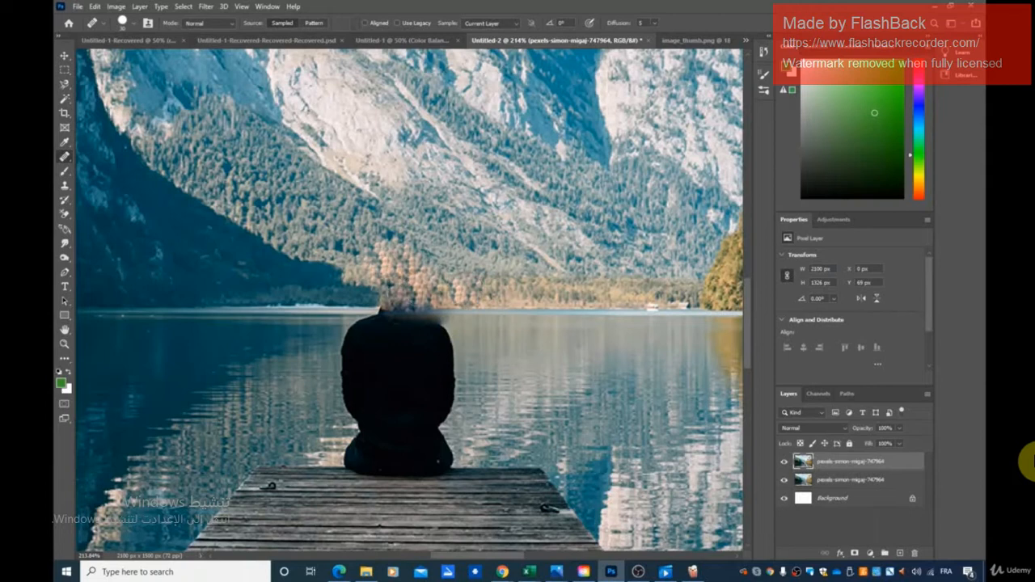
{"action": "left_click", "coordinate": [465, 293]}
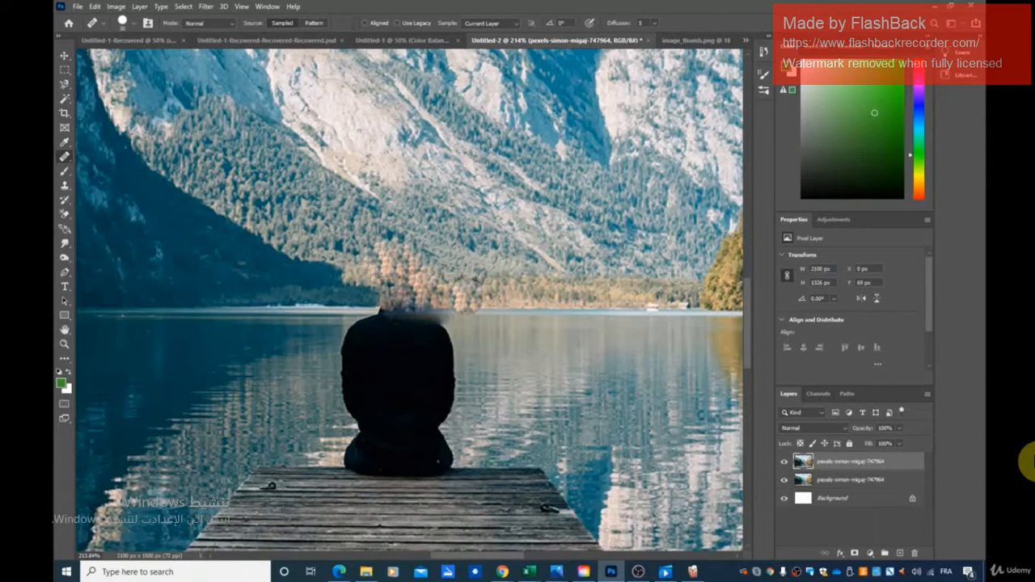
{"action": "left_click", "coordinate": [439, 306]}
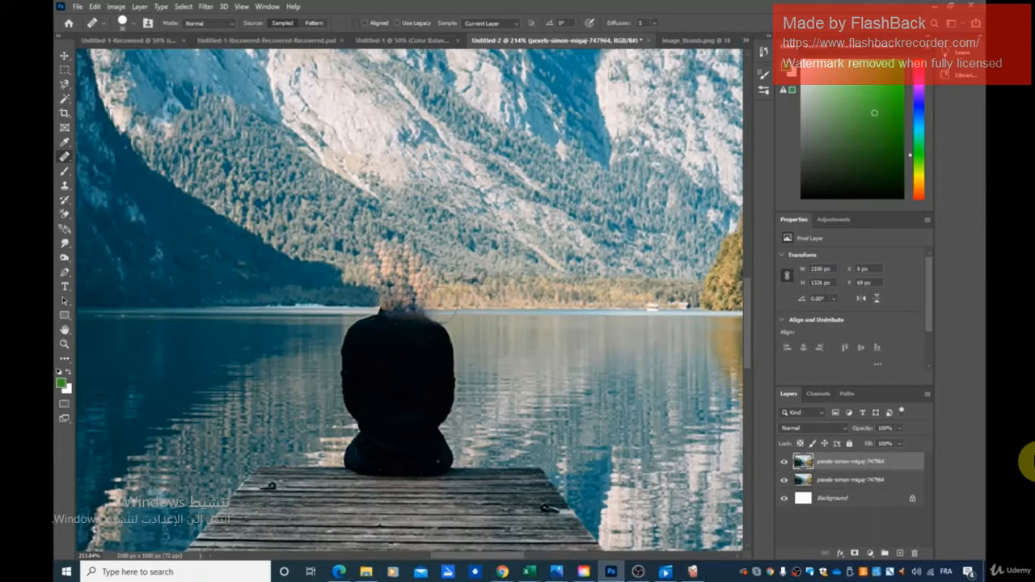
{"action": "left_click", "coordinate": [429, 307]}
{"action": "mouse_move", "coordinate": [428, 311]}
{"action": "left_mouse_down"}
{"action": "mouse_move", "coordinate": [381, 310]}
{"action": "mouse_move", "coordinate": [425, 315]}
{"action": "mouse_move", "coordinate": [449, 299]}
{"action": "mouse_move", "coordinate": [463, 304]}
{"action": "left_mouse_up"}
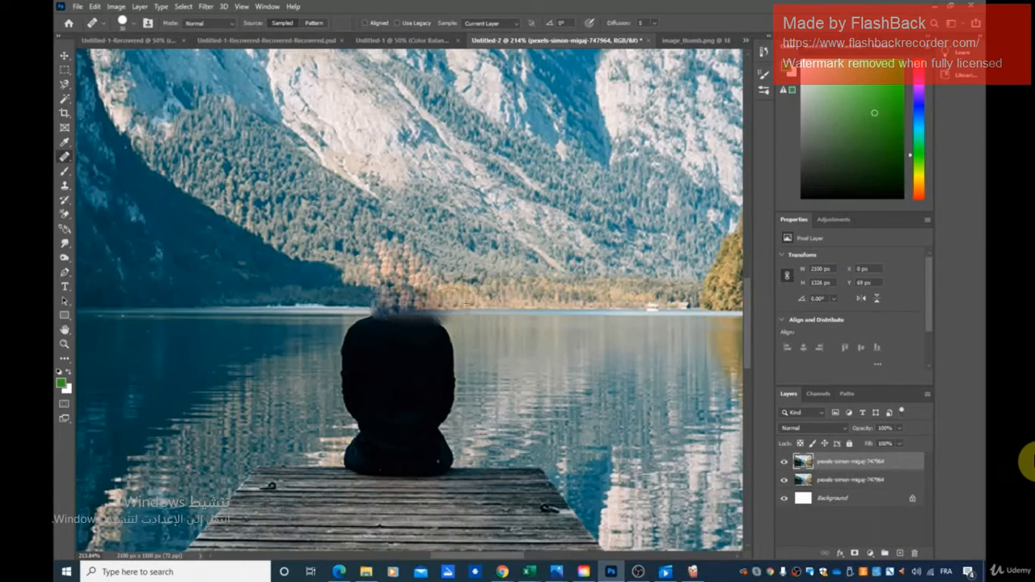
- Adjust the brush size of the Spot Healing Brush and paint over the dark smudge above the man's shoulders
{"action": "right_click", "coordinate": [67, 158]}
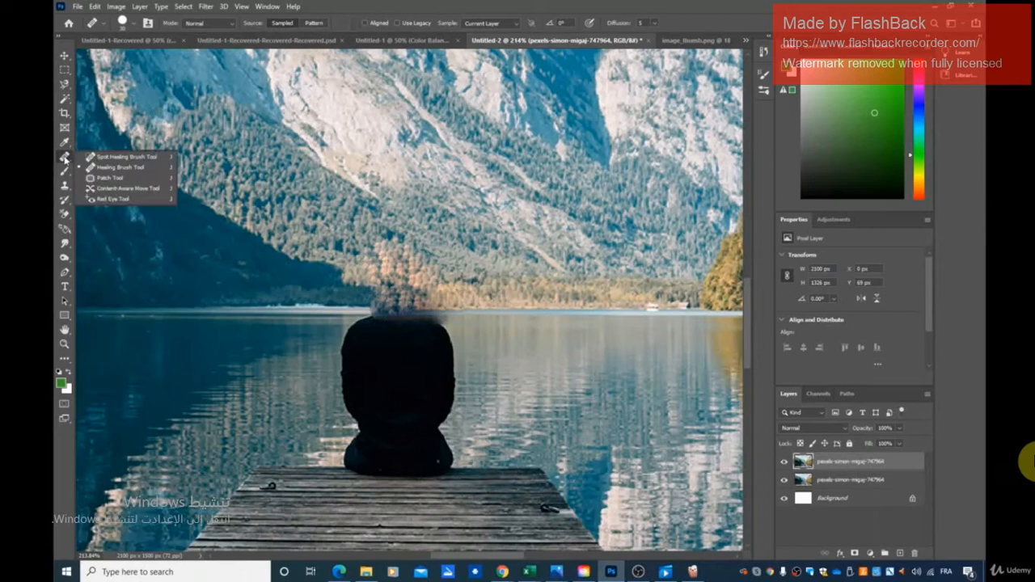
{"action": "left_click", "coordinate": [87, 157]}
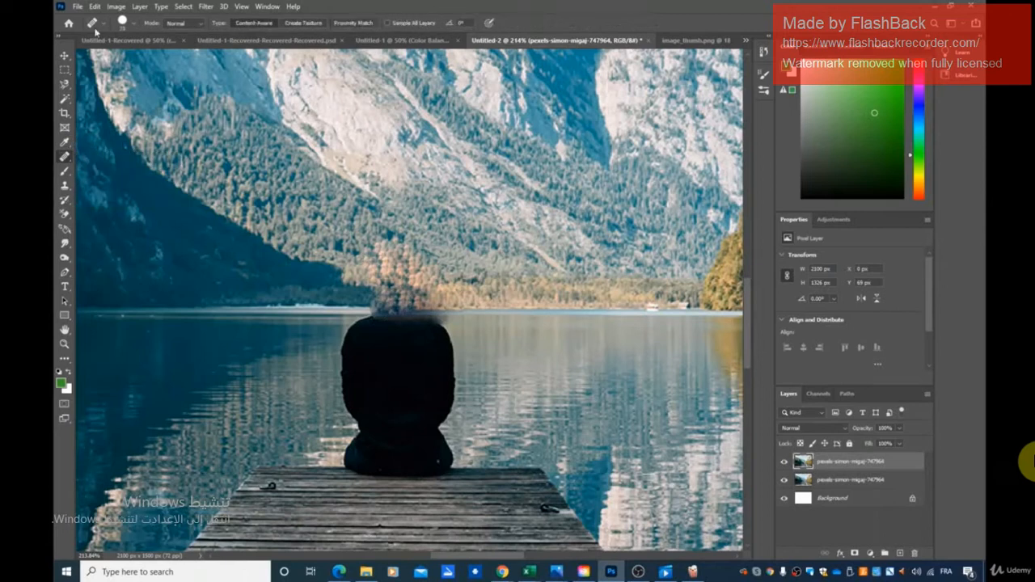
{"action": "left_click", "coordinate": [135, 26]}
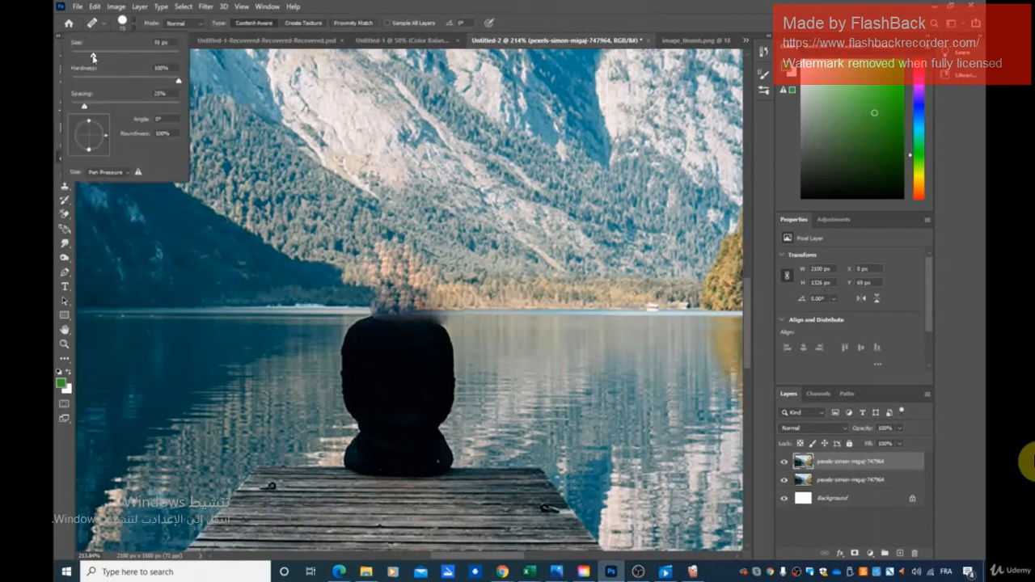
{"action": "left_click", "coordinate": [392, 303]}
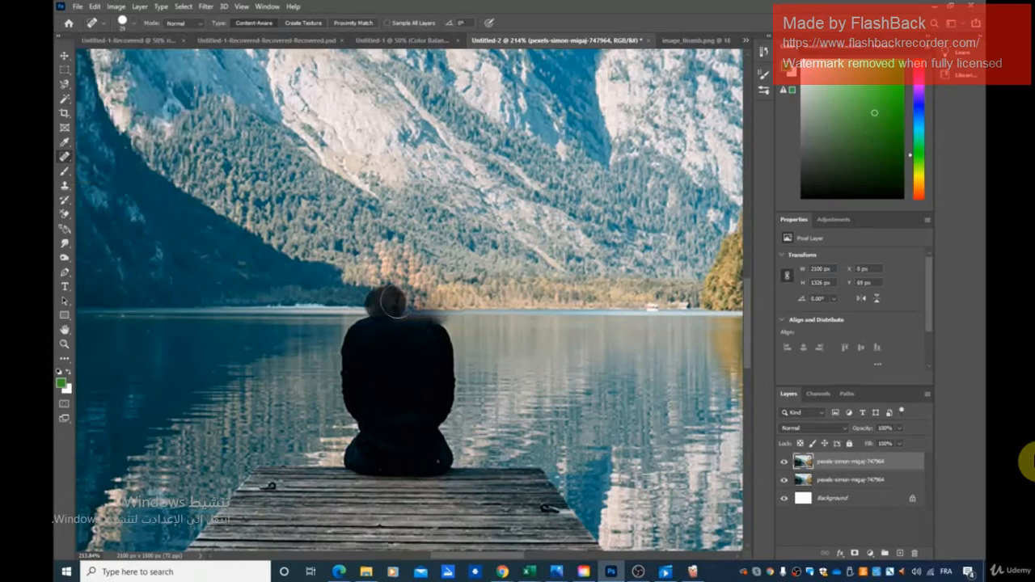
{"action": "mouse_move", "coordinate": [416, 306]}
{"action": "left_mouse_down"}
{"action": "mouse_move", "coordinate": [388, 298]}
{"action": "mouse_move", "coordinate": [427, 306]}
{"action": "mouse_move", "coordinate": [394, 305]}
{"action": "mouse_move", "coordinate": [423, 322]}
{"action": "mouse_move", "coordinate": [387, 315]}
{"action": "mouse_move", "coordinate": [435, 317]}
{"action": "left_mouse_up"}
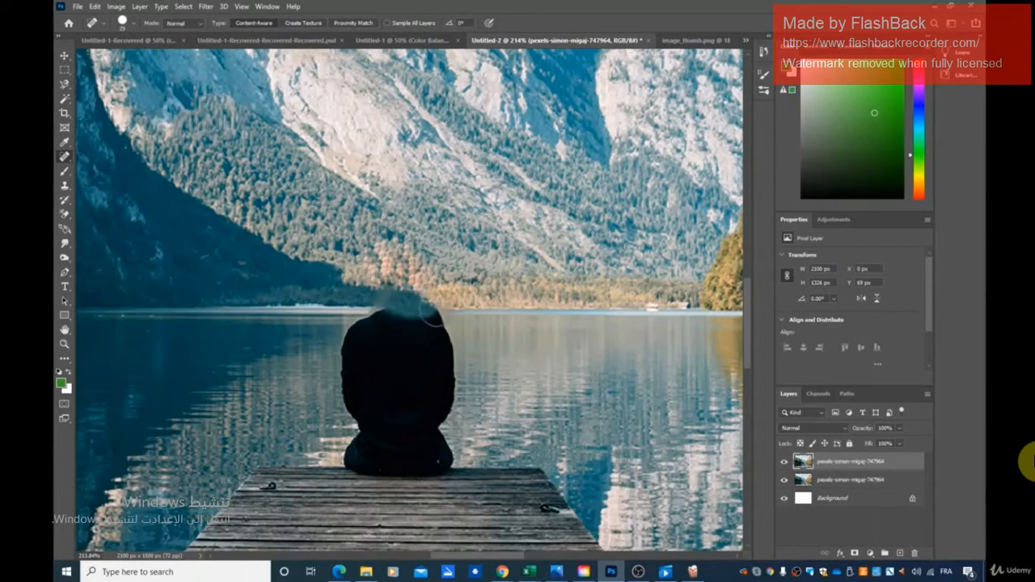
{"action": "left_click", "coordinate": [446, 310]}
{"action": "left_click", "coordinate": [450, 321]}
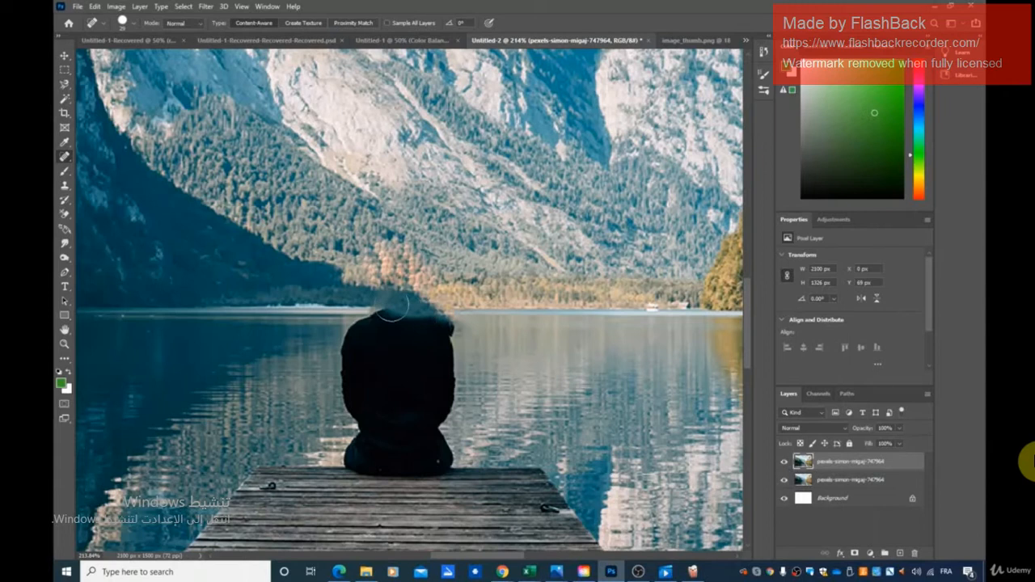
{"action": "mouse_move", "coordinate": [378, 311]}
{"action": "left_mouse_down"}
{"action": "mouse_move", "coordinate": [443, 304]}
{"action": "mouse_move", "coordinate": [387, 308]}
{"action": "mouse_move", "coordinate": [437, 311]}
{"action": "left_mouse_up"}
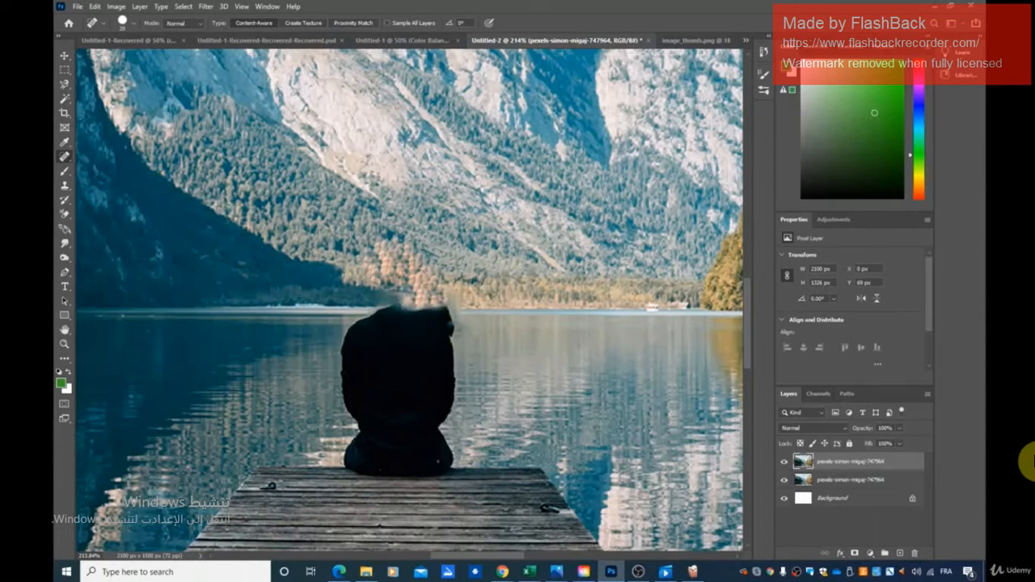
- Switch to the Healing Brush with a larger brush and cover the top of the man's shoulders with the sampled lakeshore
{"action": "right_click", "coordinate": [70, 158]}
{"action": "left_click", "coordinate": [114, 168]}
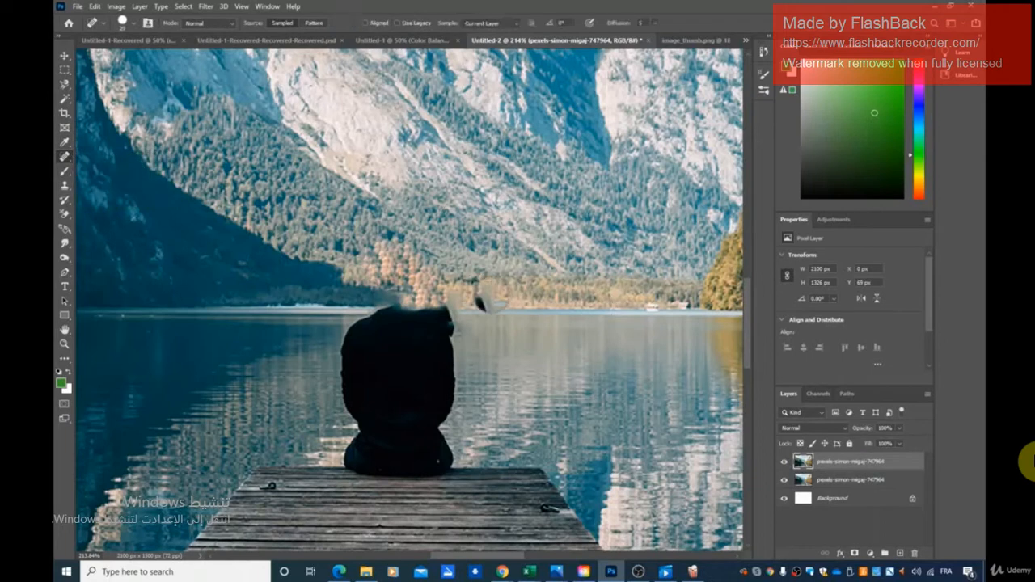
{"action": "left_click", "coordinate": [132, 24]}
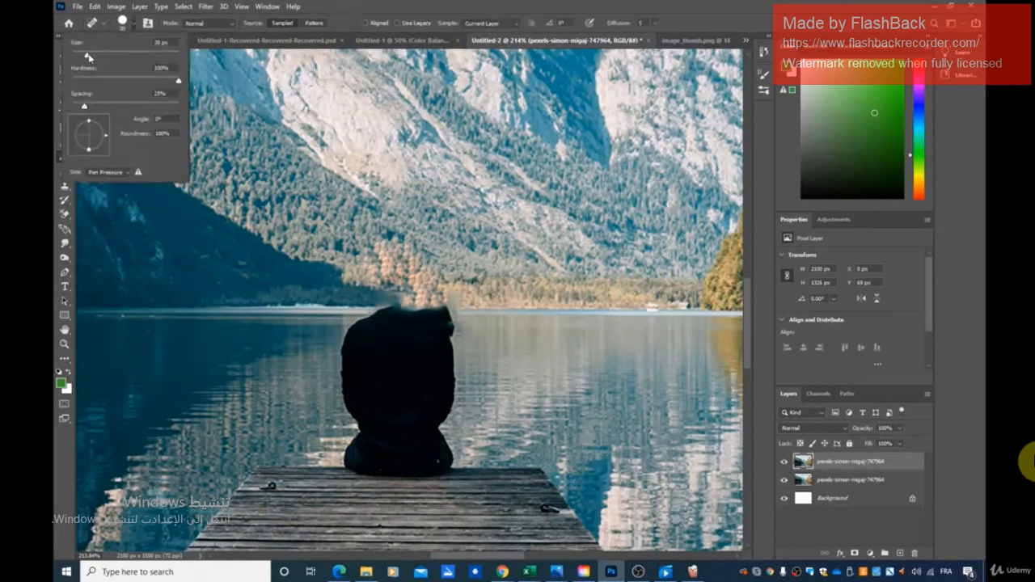
{"action": "left_click_drag", "start_coordinate": [104, 52], "coordinate": [113, 54]}
{"action": "key", "text": "Return"}
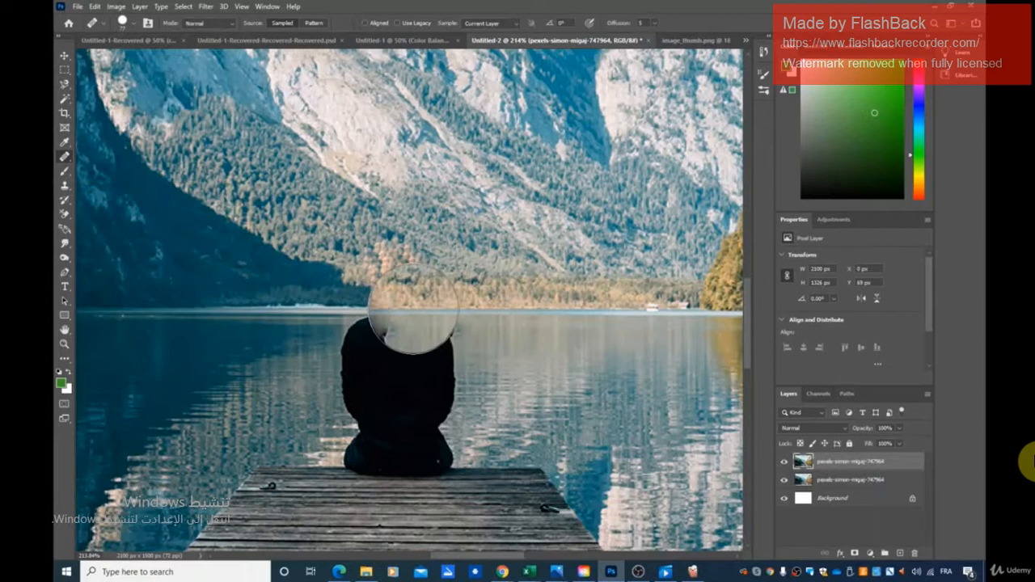
{"action": "left_click", "coordinate": [412, 314]}
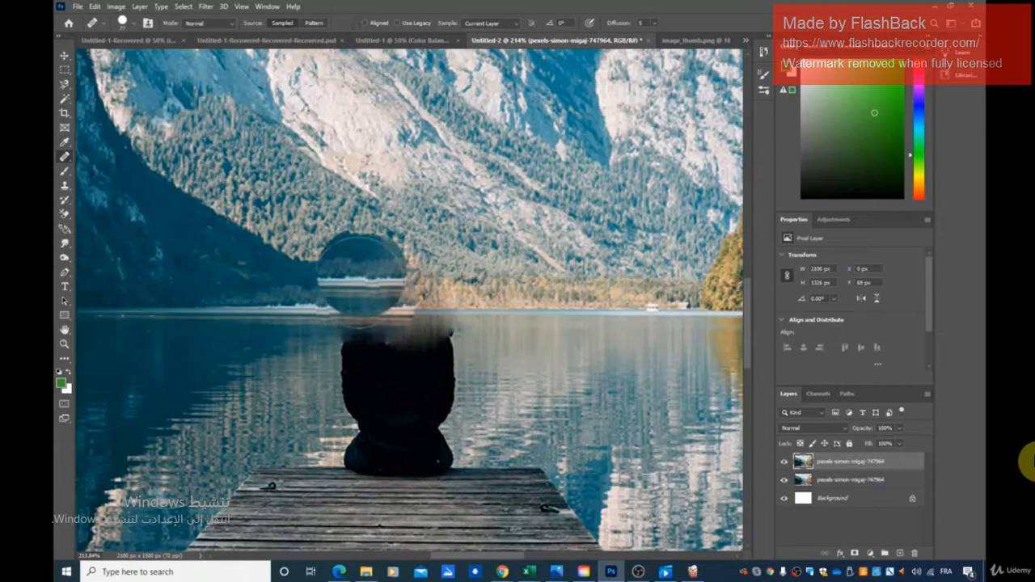
- Heal along the waterline above the man's back to extend the shaded shoreline across it
{"action": "left_click", "coordinate": [333, 300]}
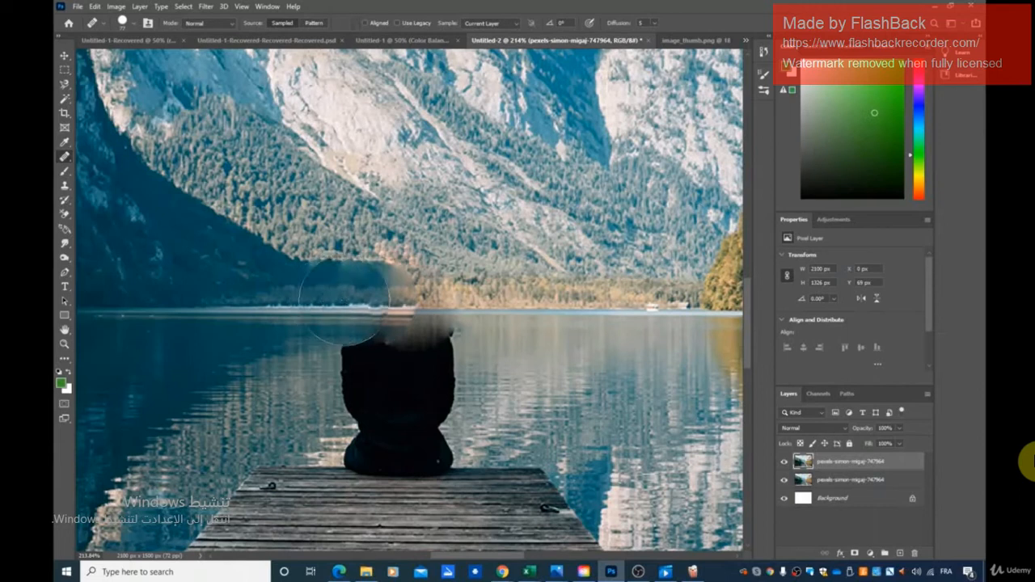
{"action": "left_click", "coordinate": [345, 301]}
{"action": "left_click", "coordinate": [370, 301]}
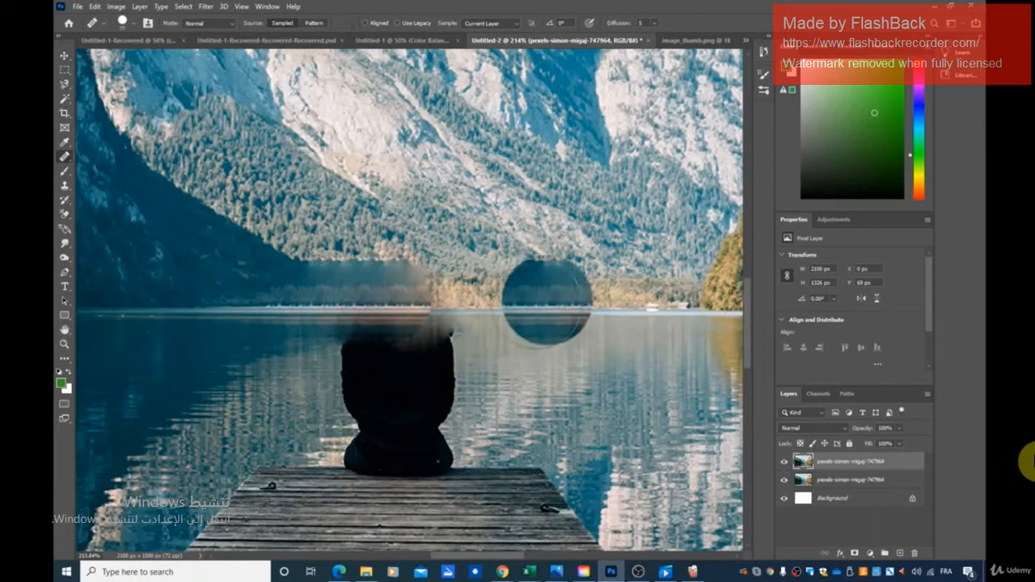
- Use the Spot Healing Brush on the blurred edge where the shaded slope meets the forest above the man
{"action": "right_click", "coordinate": [68, 162]}
{"action": "left_click", "coordinate": [101, 156]}
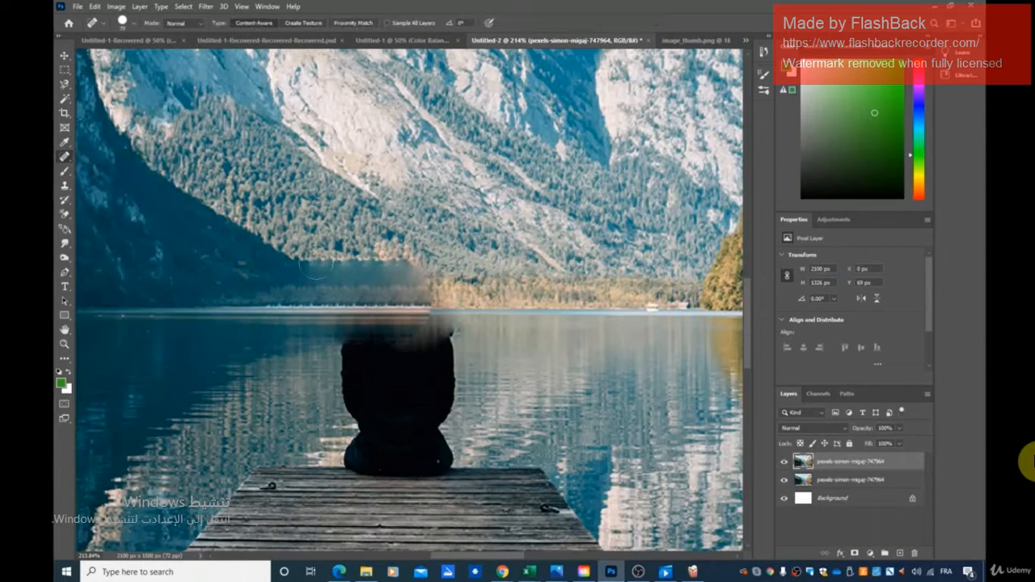
{"action": "left_click", "coordinate": [329, 261]}
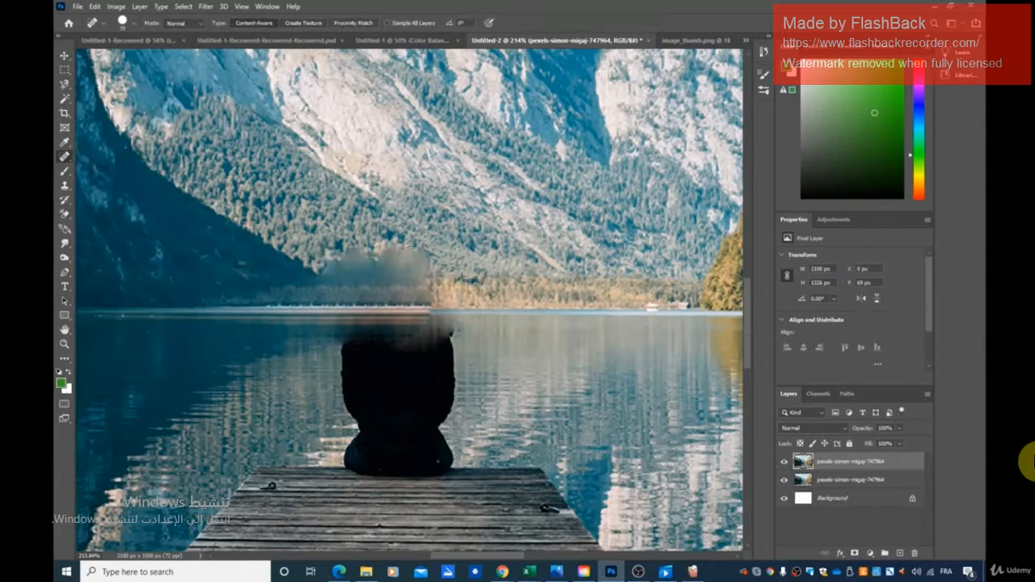
- Paint sampled forest texture over the blurred patch above the shoreline with the Healing Brush
{"action": "right_click", "coordinate": [66, 156]}
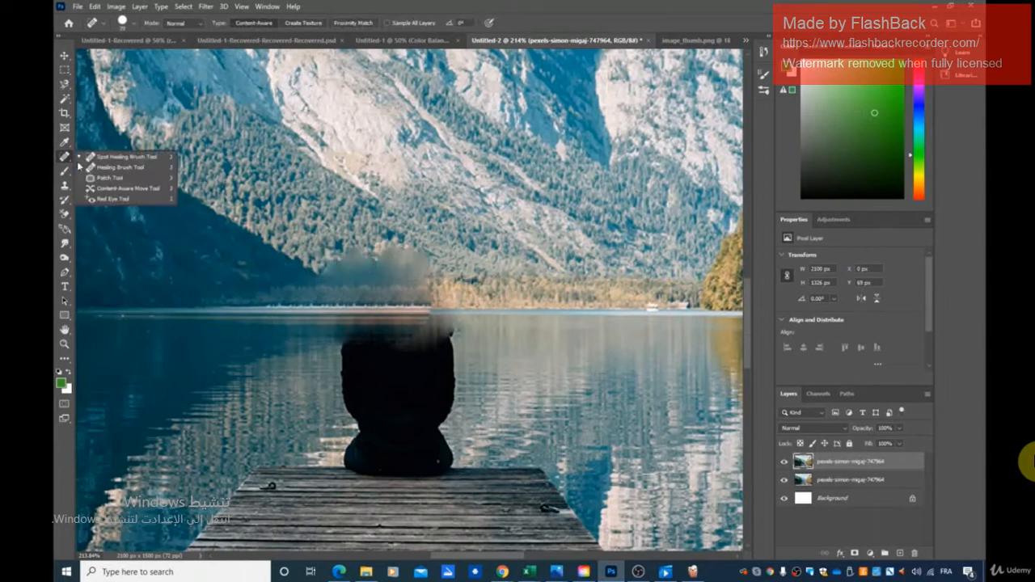
{"action": "left_click", "coordinate": [101, 166]}
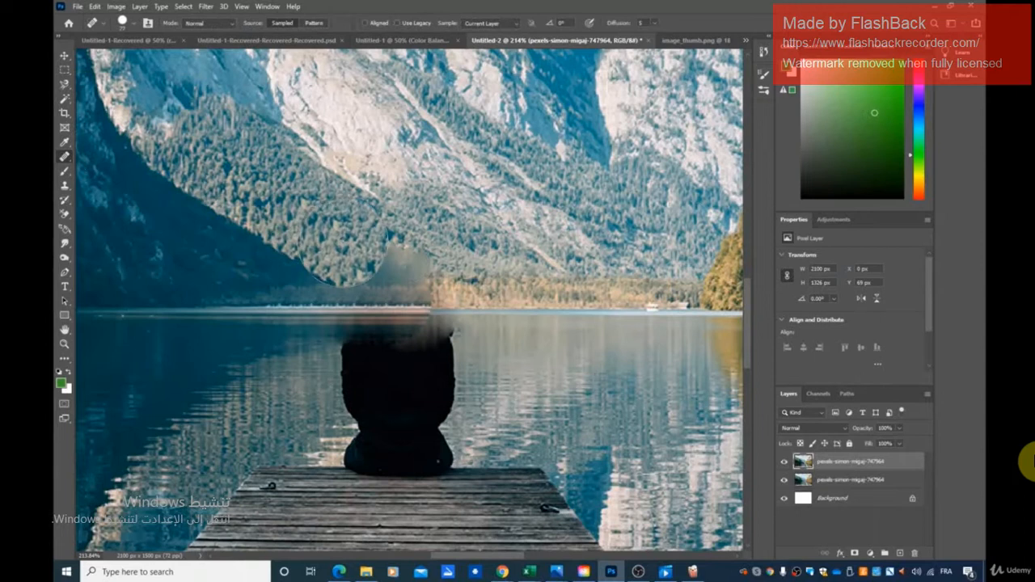
{"action": "left_click", "coordinate": [341, 243]}
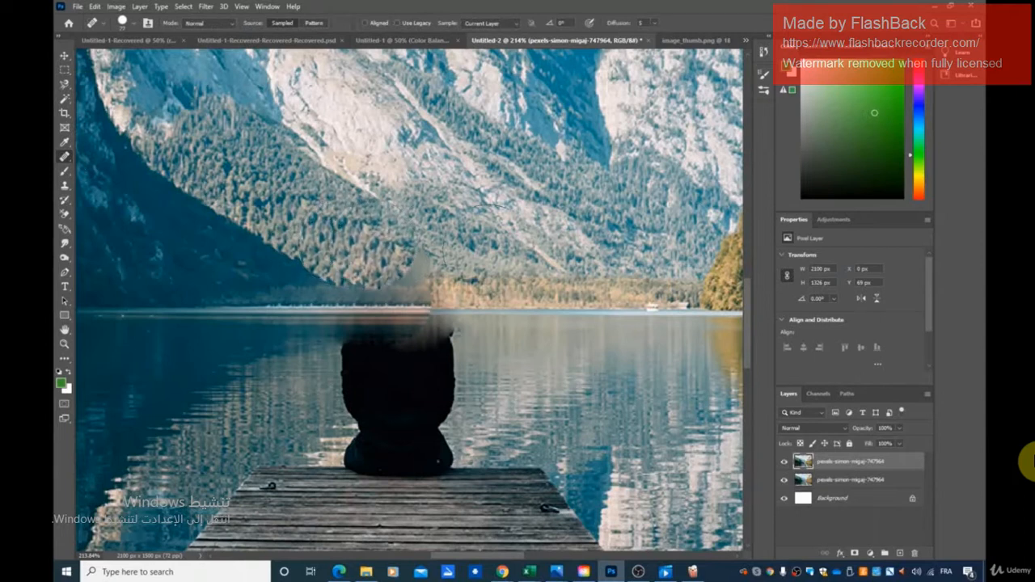
{"action": "left_click", "coordinate": [416, 250]}
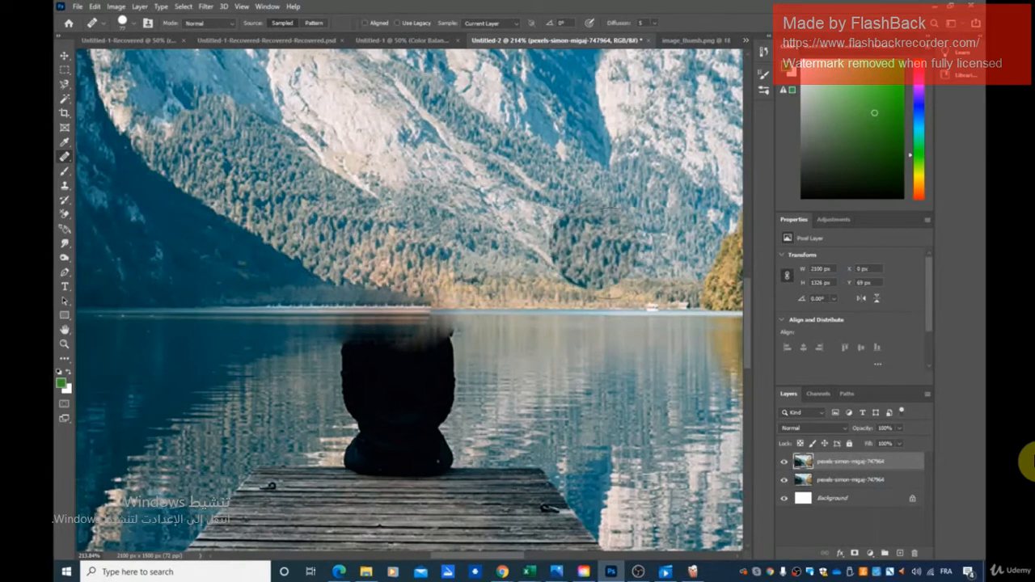
- Resize the Healing Brush and paint the sampled sunlit lakeshore along the waterline above the man's shoulder
{"action": "left_click", "coordinate": [134, 27]}
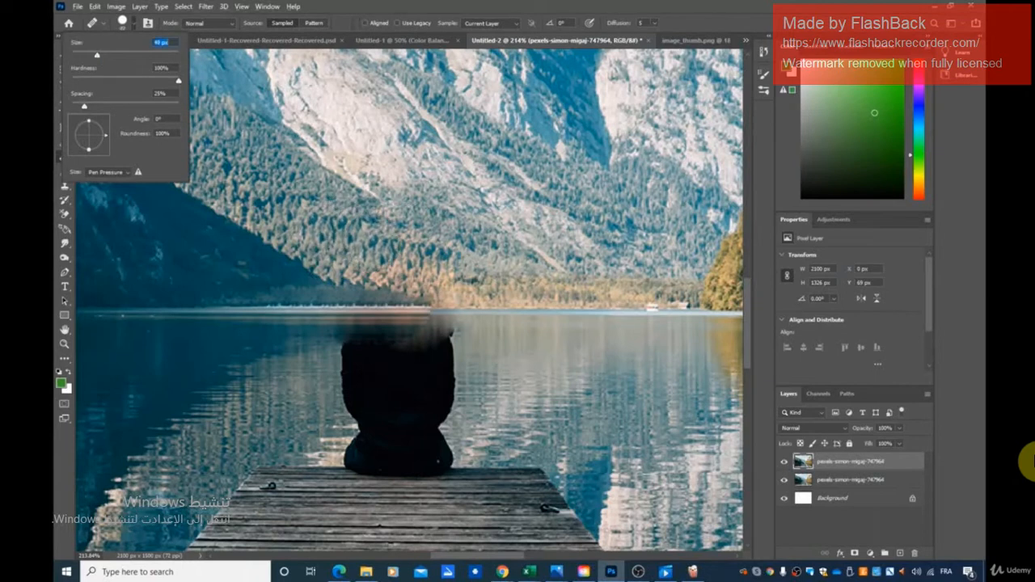
{"action": "left_click", "coordinate": [371, 243]}
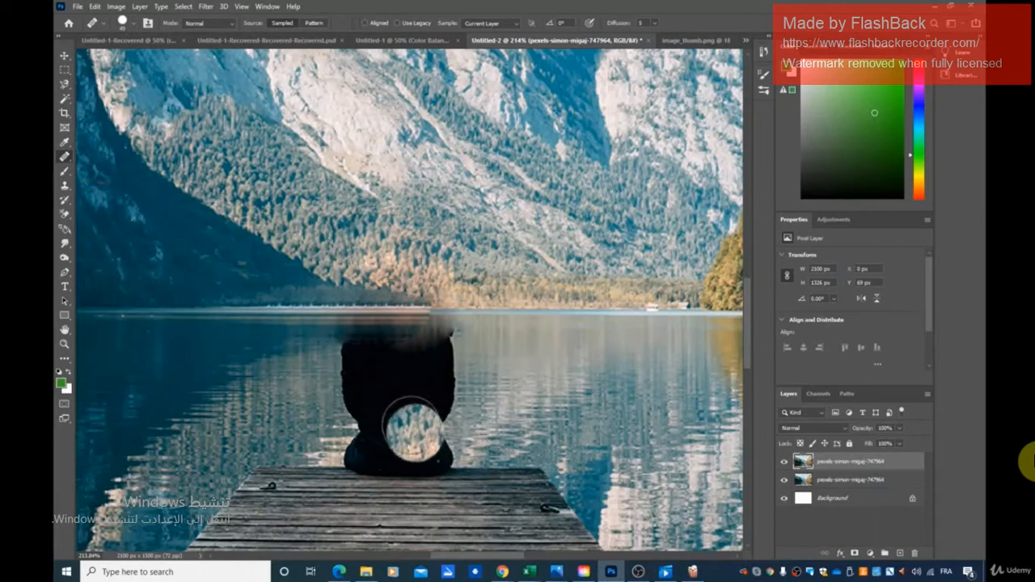
{"action": "left_click", "coordinate": [483, 307], "text": "alt"}
{"action": "left_click_drag", "start_coordinate": [464, 309], "coordinate": [418, 309]}
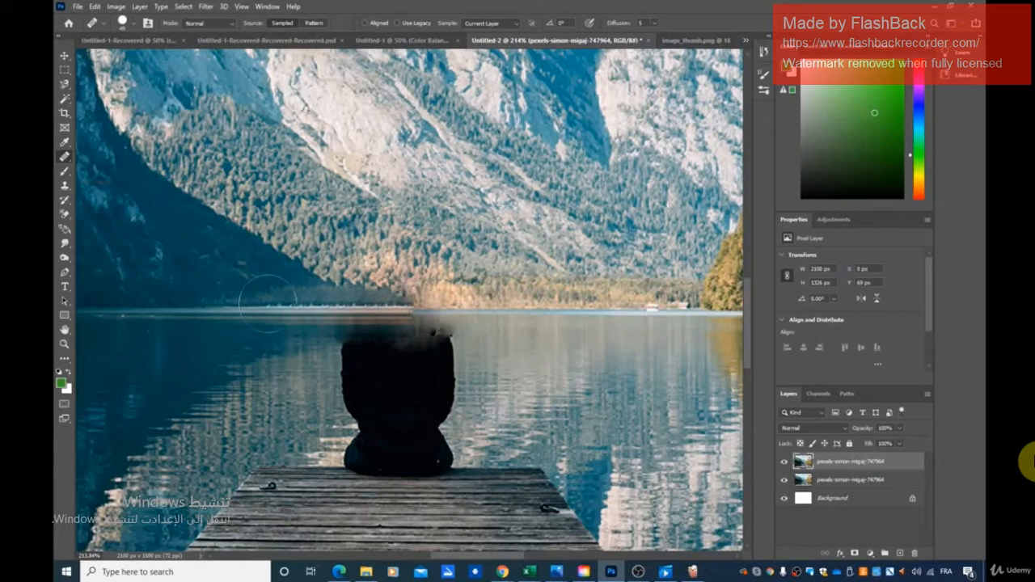
- Extend the shaded shoreline over the streaky waterline above the man's back with the Healing Brush
{"action": "left_click", "coordinate": [321, 304]}
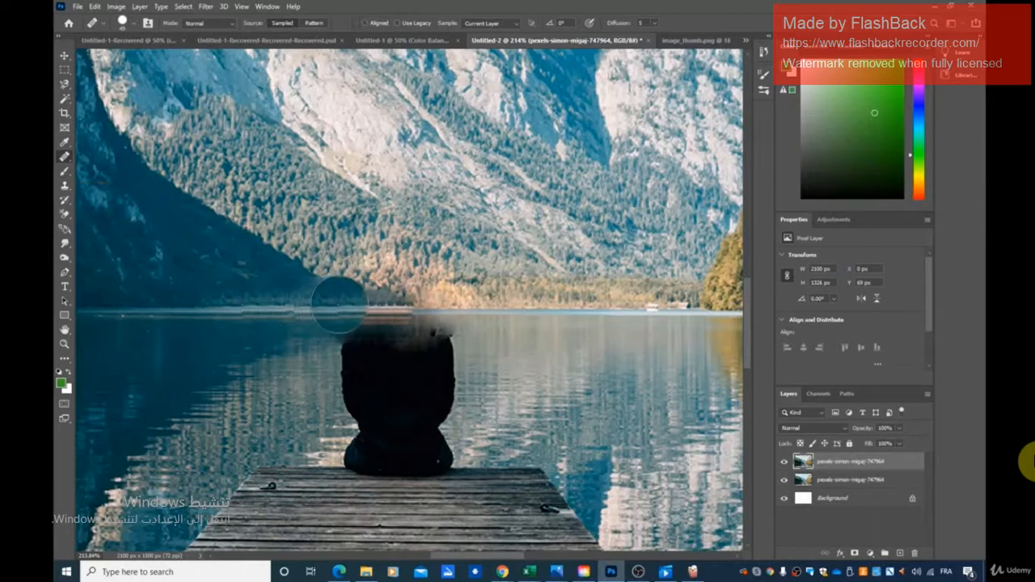
{"action": "left_click", "coordinate": [340, 305]}
{"action": "left_click", "coordinate": [363, 304]}
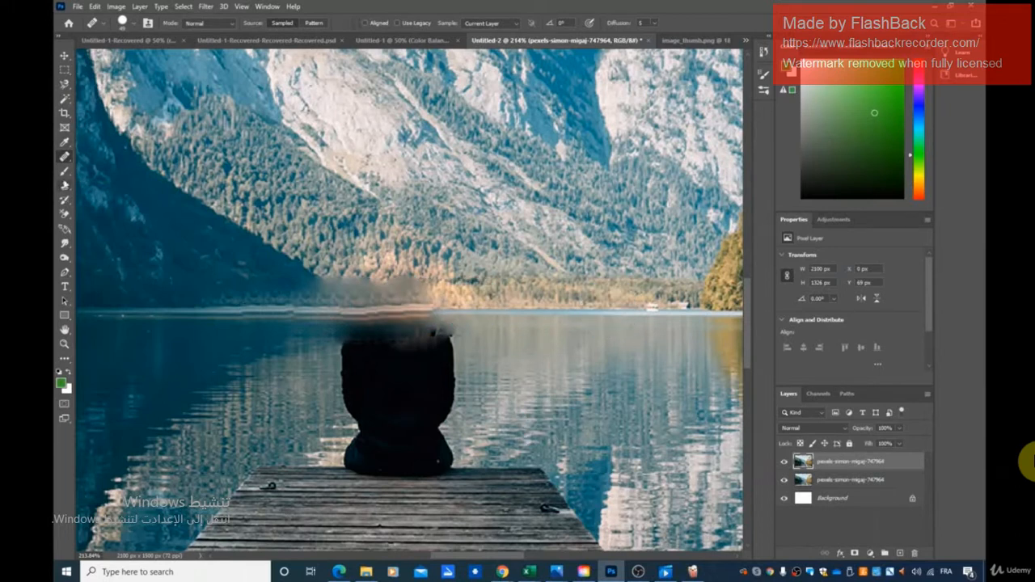
- Sample the lake water with the Clone Stamp and paint it over the man's shoulders and back
{"action": "left_click", "coordinate": [65, 186]}
{"action": "left_click", "coordinate": [94, 185]}
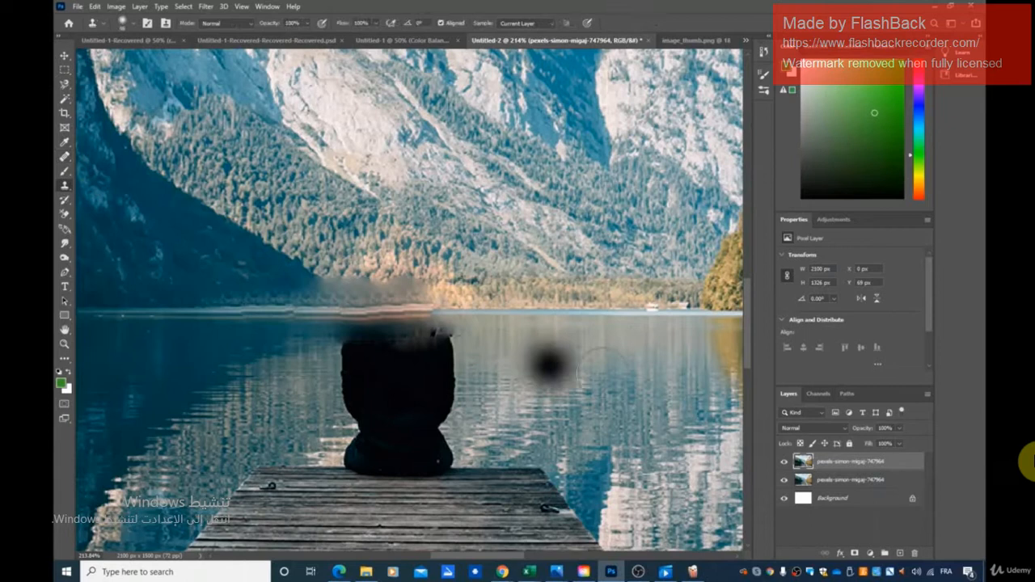
{"action": "left_click", "coordinate": [566, 354], "text": "alt"}
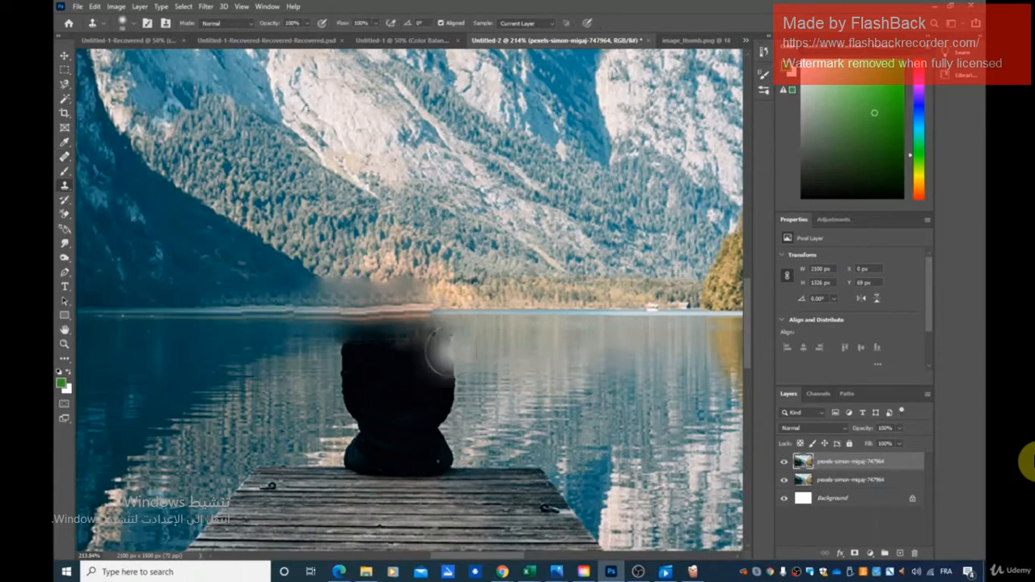
{"action": "mouse_move", "coordinate": [443, 349]}
{"action": "left_mouse_down"}
{"action": "mouse_move", "coordinate": [393, 347]}
{"action": "mouse_move", "coordinate": [405, 355]}
{"action": "mouse_move", "coordinate": [397, 350]}
{"action": "mouse_move", "coordinate": [388, 380]}
{"action": "mouse_move", "coordinate": [437, 396]}
{"action": "mouse_move", "coordinate": [404, 420]}
{"action": "mouse_move", "coordinate": [320, 360]}
{"action": "mouse_move", "coordinate": [324, 348]}
{"action": "mouse_move", "coordinate": [332, 384]}
{"action": "left_mouse_up"}
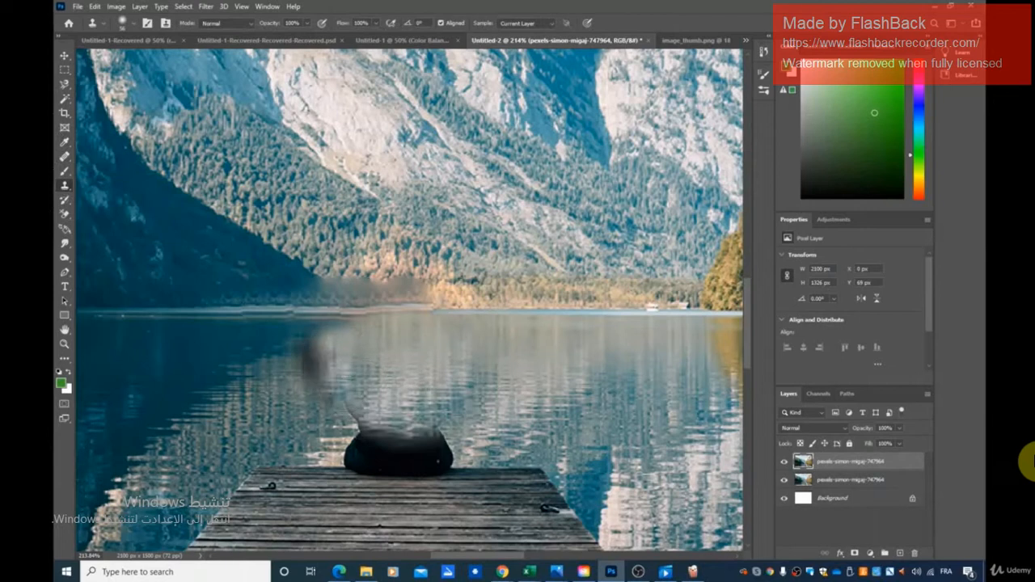
- Clone the dark lake water beside the man over the leftover smudges where his shoulder and arm were
{"action": "left_click", "coordinate": [249, 359], "text": "alt"}
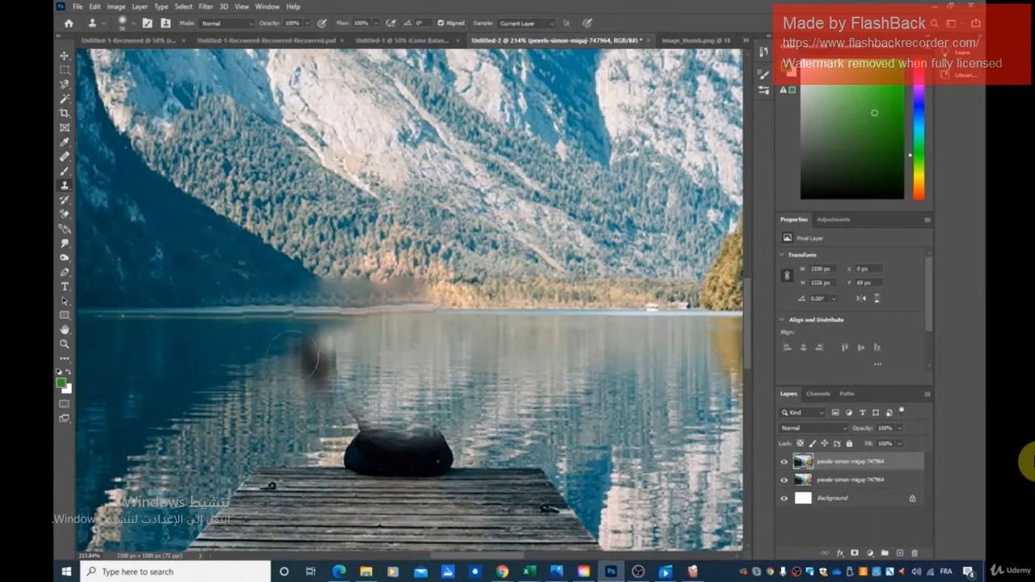
{"action": "mouse_move", "coordinate": [293, 356]}
{"action": "left_mouse_down"}
{"action": "mouse_move", "coordinate": [326, 342]}
{"action": "mouse_move", "coordinate": [308, 340]}
{"action": "mouse_move", "coordinate": [362, 338]}
{"action": "left_mouse_up"}
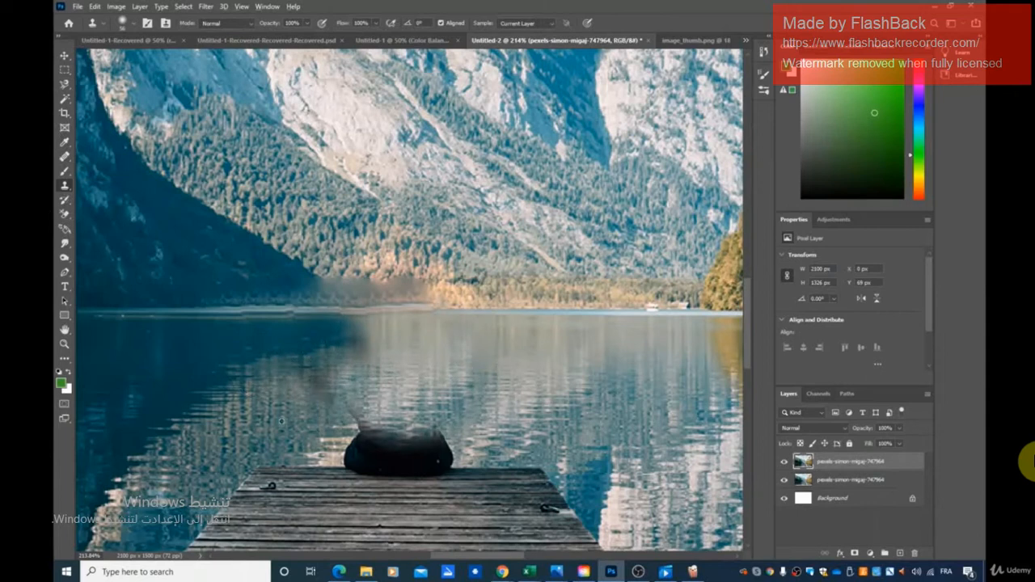
{"action": "mouse_move", "coordinate": [320, 386]}
{"action": "left_mouse_down"}
{"action": "mouse_move", "coordinate": [388, 414]}
{"action": "mouse_move", "coordinate": [445, 414]}
{"action": "mouse_move", "coordinate": [408, 416]}
{"action": "left_mouse_up"}
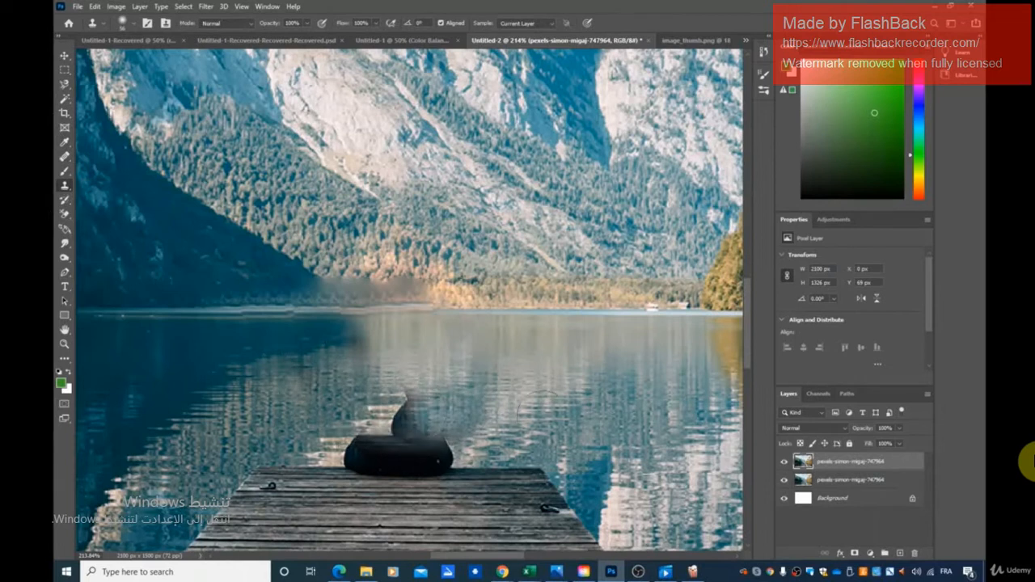
- Clone lake water over the dark cone-shaped remnant and the upper part of the man's hips above the dock
{"action": "left_click", "coordinate": [407, 415]}
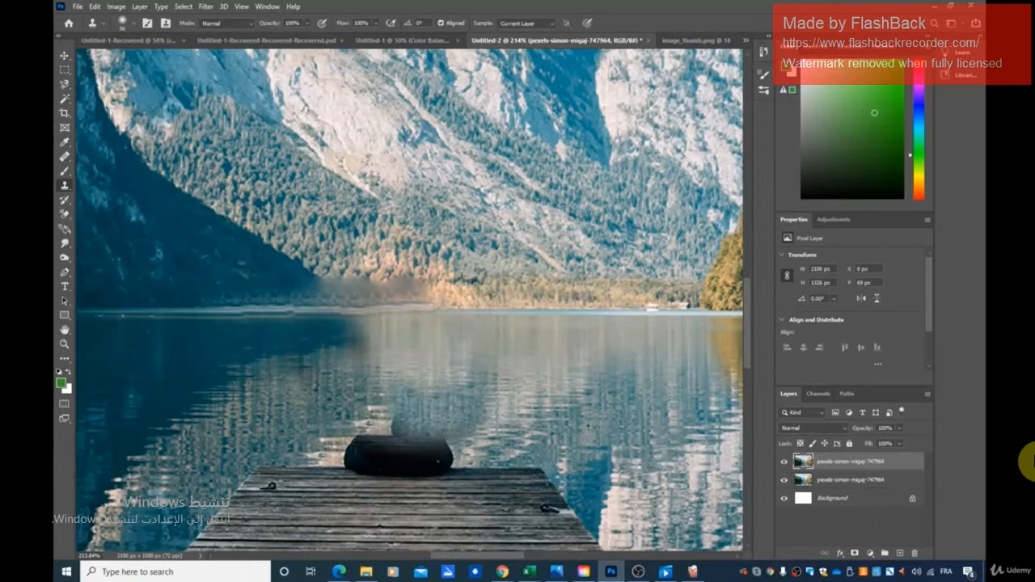
{"action": "left_click_drag", "start_coordinate": [406, 427], "coordinate": [379, 424]}
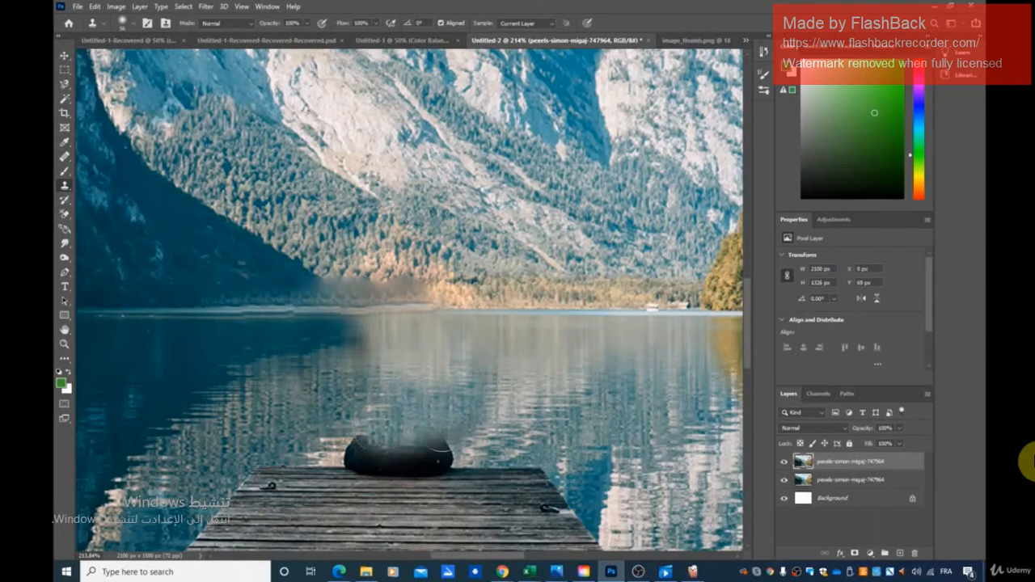
{"action": "left_click_drag", "start_coordinate": [465, 445], "coordinate": [362, 446]}
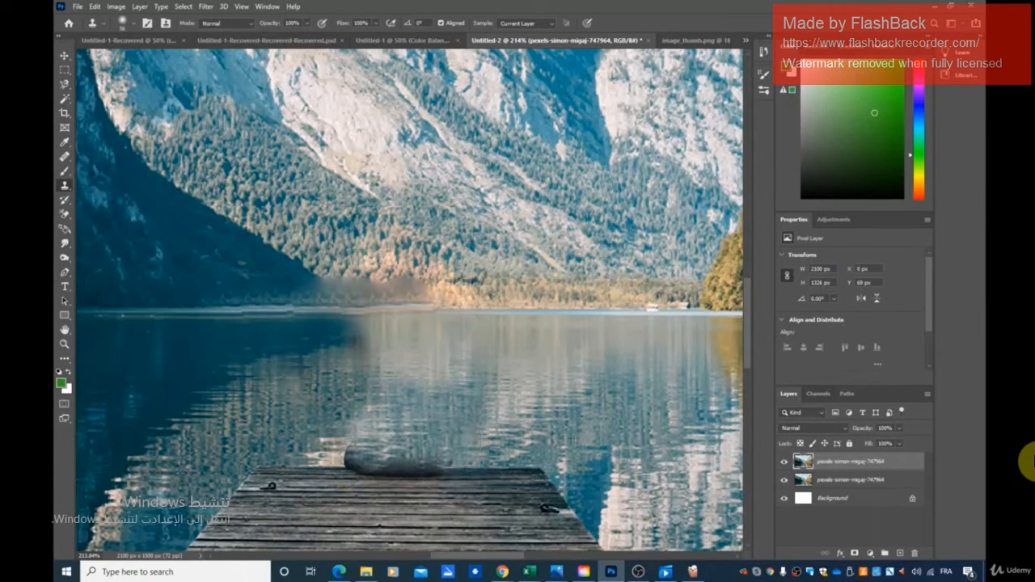
- Sample the wooden planks and clone them over the man's dark remains along the far edge of the dock
{"action": "left_click", "coordinate": [394, 503], "text": "alt"}
{"action": "left_click_drag", "start_coordinate": [383, 476], "coordinate": [508, 481]}
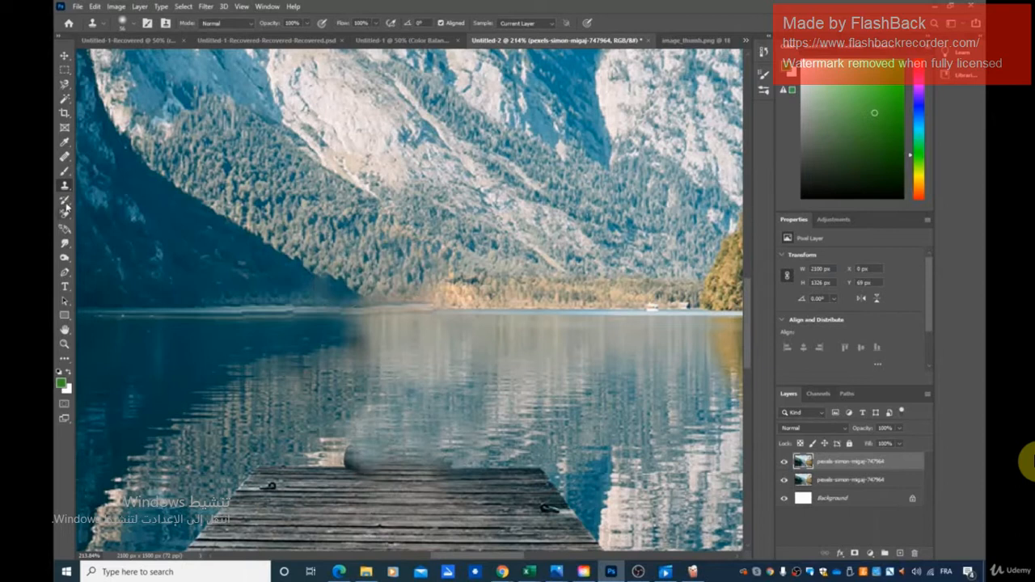
{"action": "left_click", "coordinate": [67, 158]}
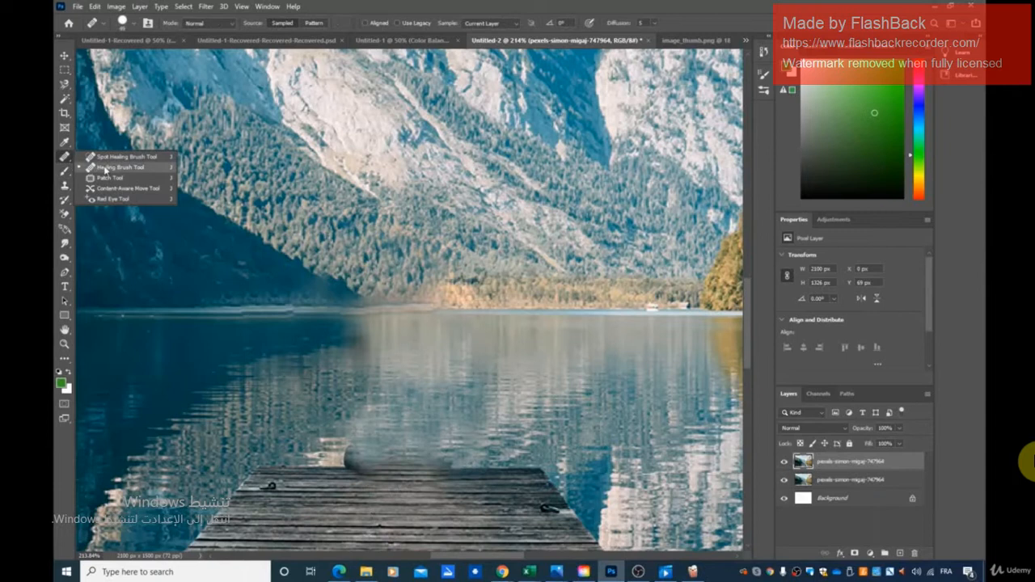
{"action": "left_click", "coordinate": [65, 187]}
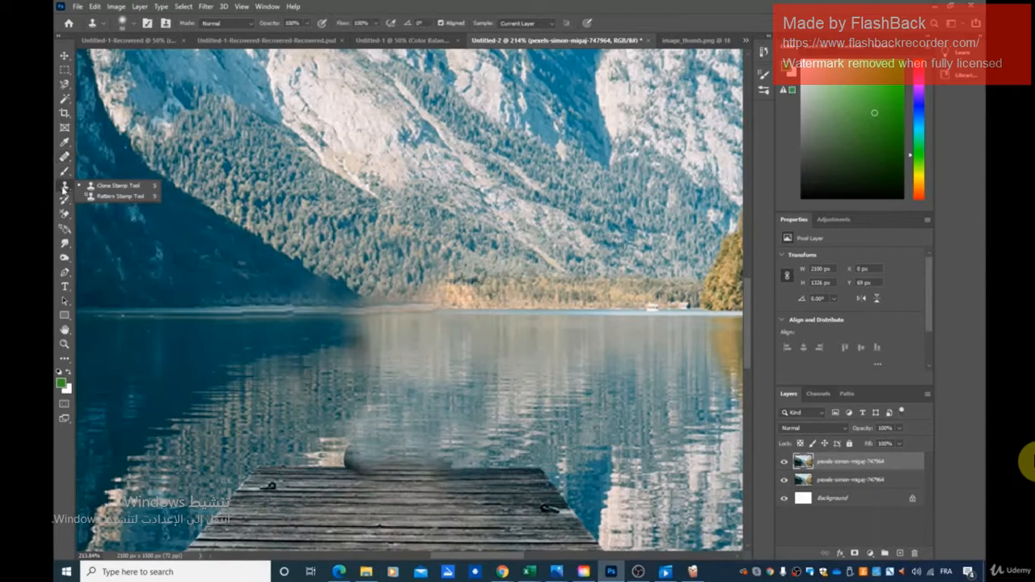
{"action": "left_click", "coordinate": [84, 189]}
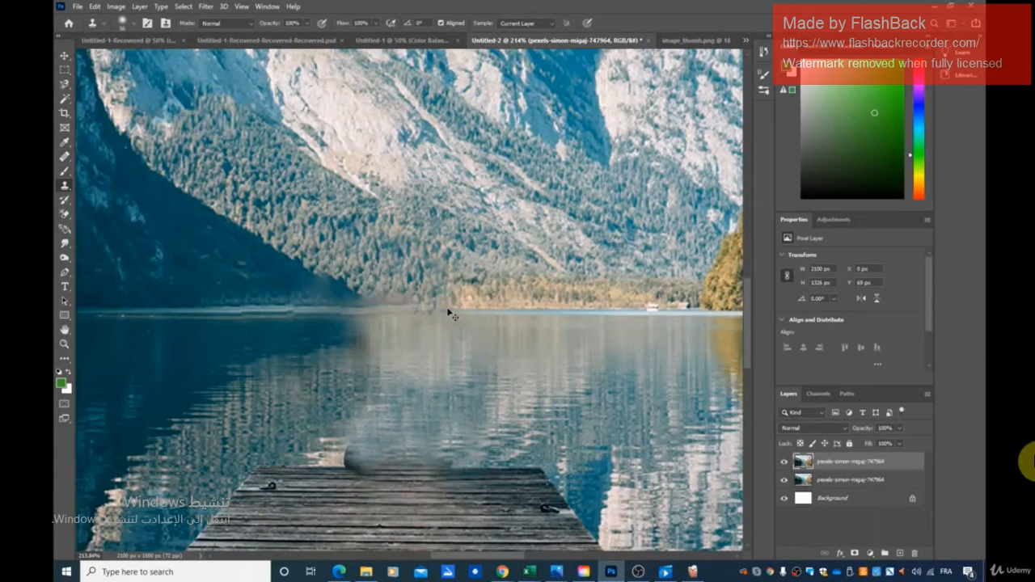
{"action": "right_click", "coordinate": [67, 184]}
{"action": "right_click", "coordinate": [64, 156]}
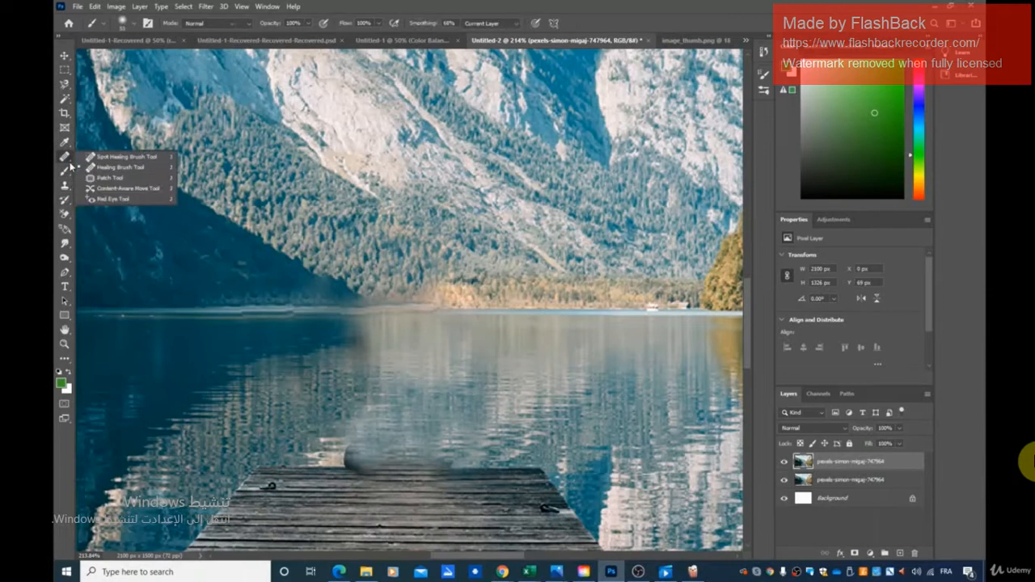
{"action": "left_click", "coordinate": [101, 164]}
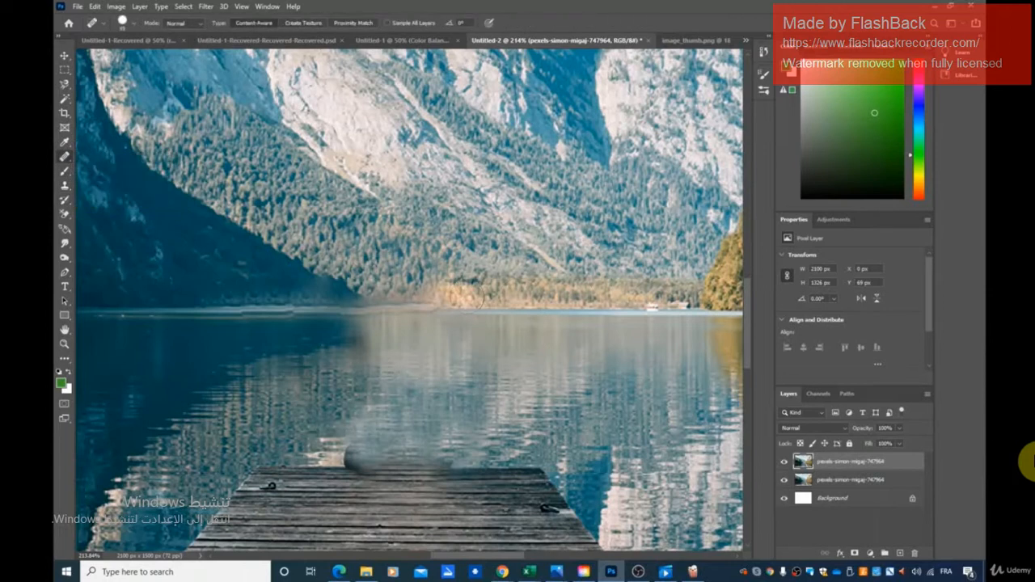
{"action": "left_click", "coordinate": [455, 304], "text": "alt"}
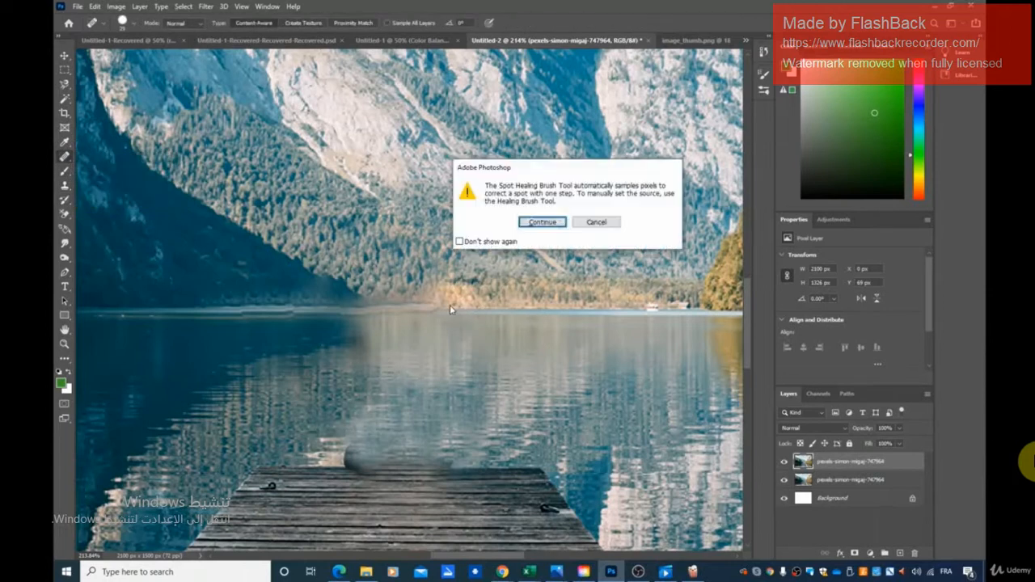
{"action": "left_click", "coordinate": [543, 223]}
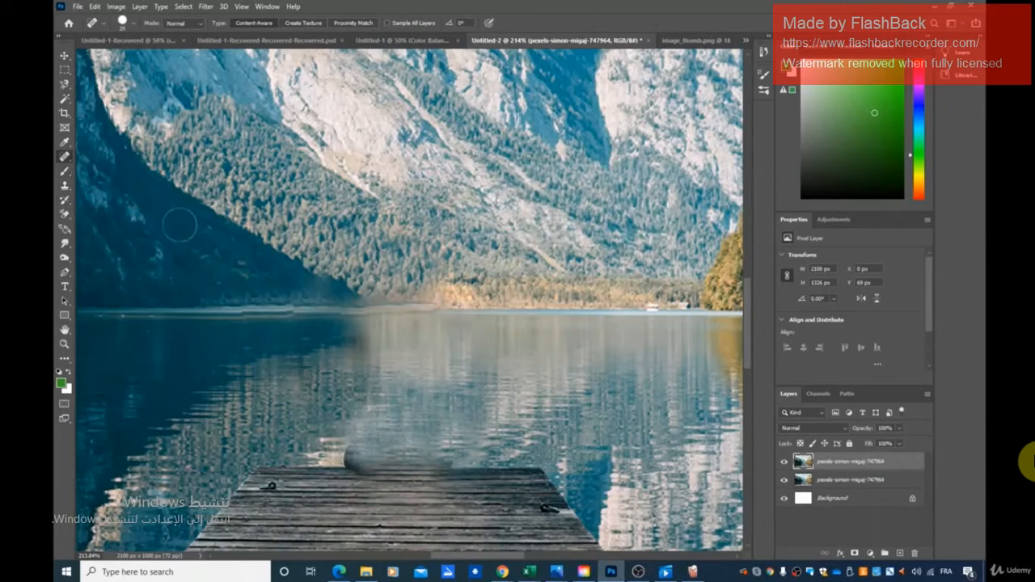
- Heal the blurred stretch of far shoreline below the sunlit trees with the Healing Brush, using the neighbouring shore as source
{"action": "right_click", "coordinate": [64, 156]}
{"action": "left_click", "coordinate": [113, 167]}
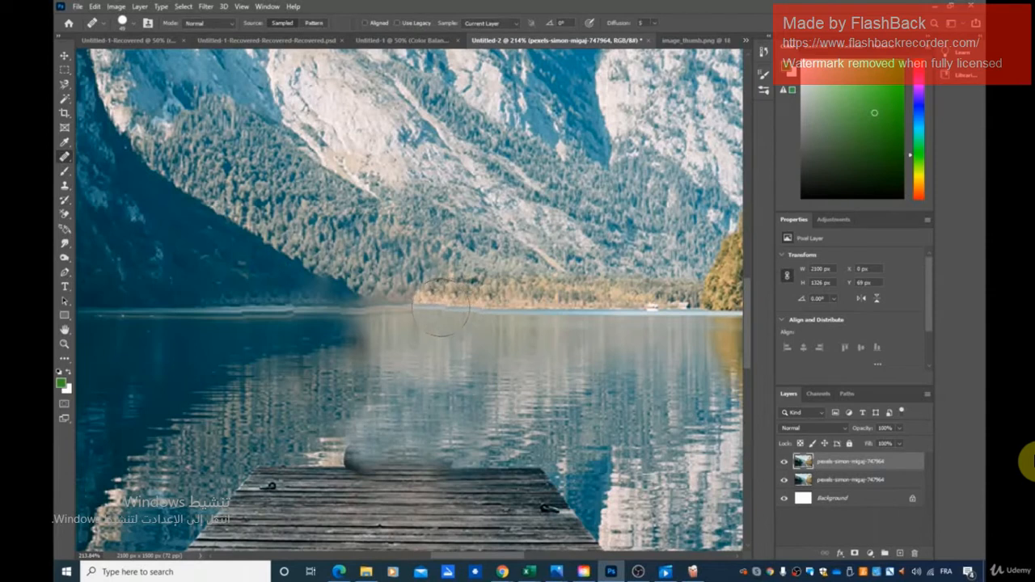
{"action": "left_click", "coordinate": [441, 307], "text": "alt"}
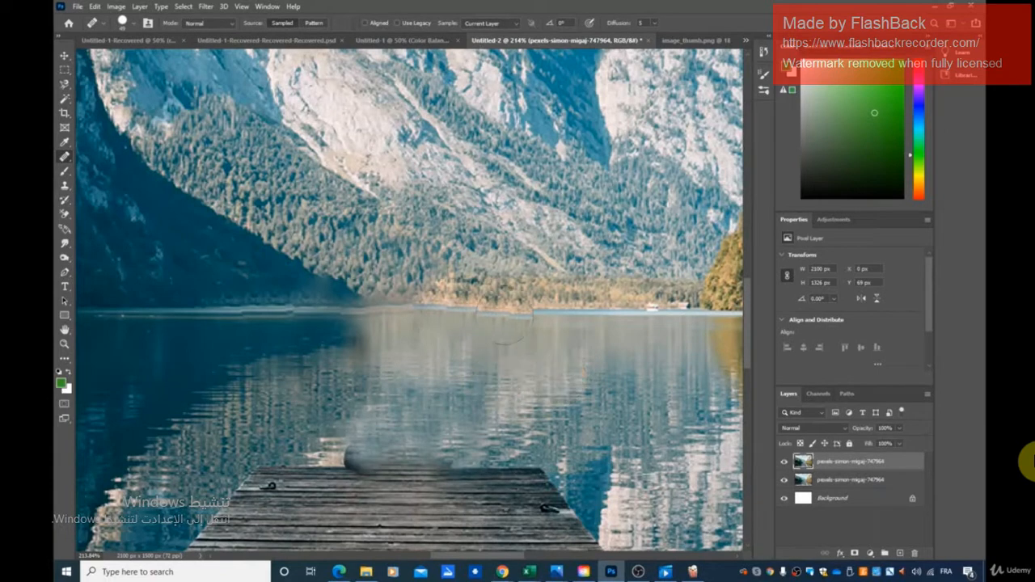
{"action": "mouse_move", "coordinate": [336, 459]}
{"action": "left_mouse_down"}
{"action": "mouse_move", "coordinate": [396, 494]}
{"action": "mouse_move", "coordinate": [429, 468]}
{"action": "left_mouse_up"}
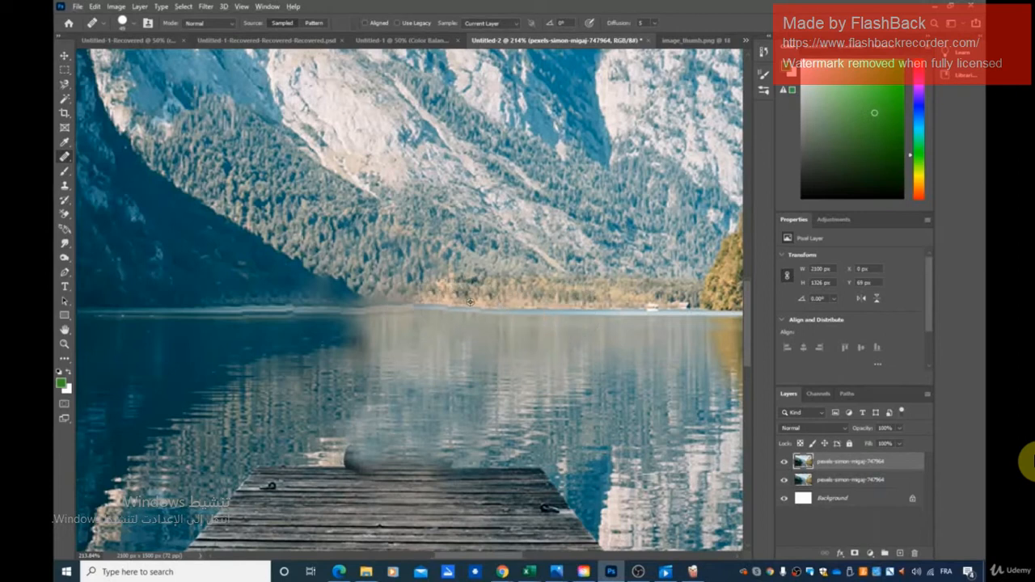
- Sample the sunlit trees with the Clone Stamp and paint them over the uneven far shoreline and the blurred trees beside it
{"action": "scroll", "coordinate": [513, 317], "scroll_direction": "up", "scroll_amount": 3}
{"action": "scroll", "coordinate": [515, 316], "scroll_direction": "up", "scroll_amount": 2}
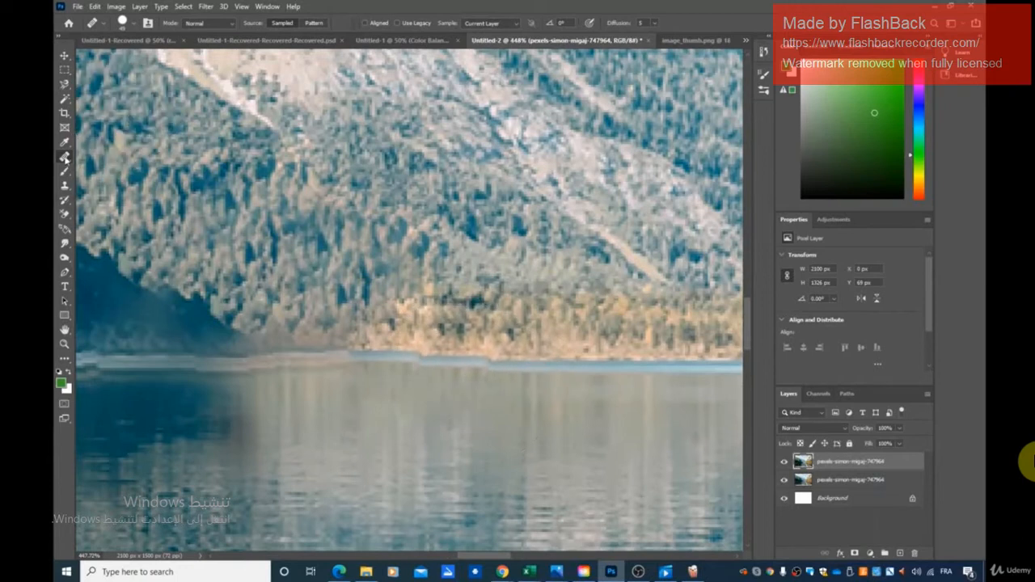
{"action": "left_click", "coordinate": [63, 56]}
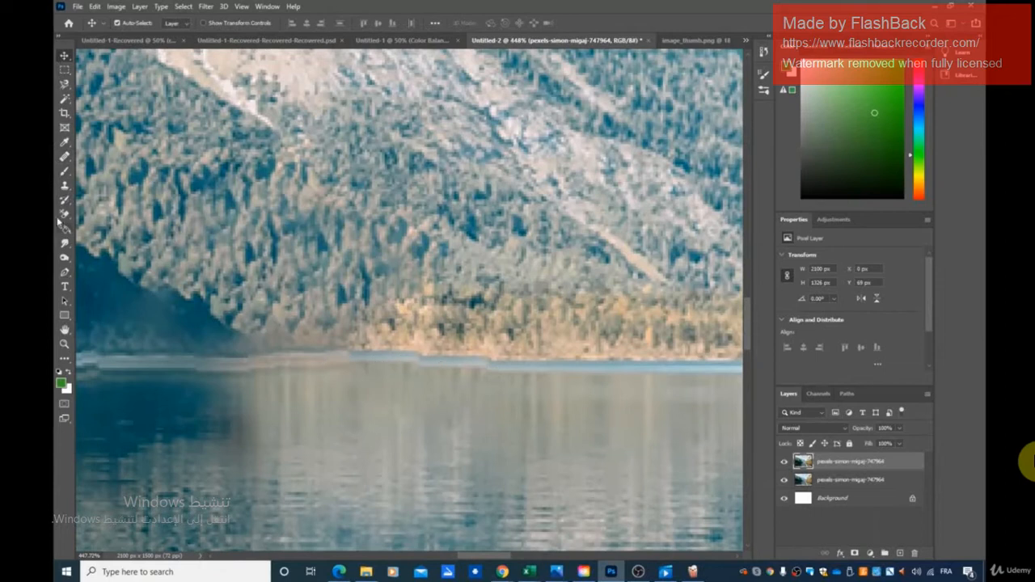
{"action": "left_click", "coordinate": [69, 162]}
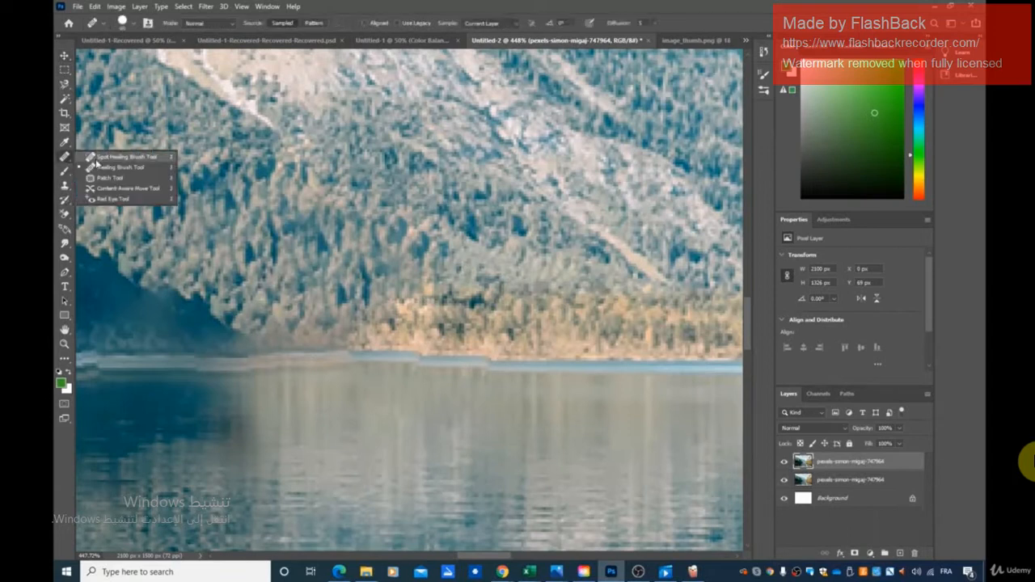
{"action": "left_click", "coordinate": [66, 186]}
{"action": "left_click", "coordinate": [97, 188]}
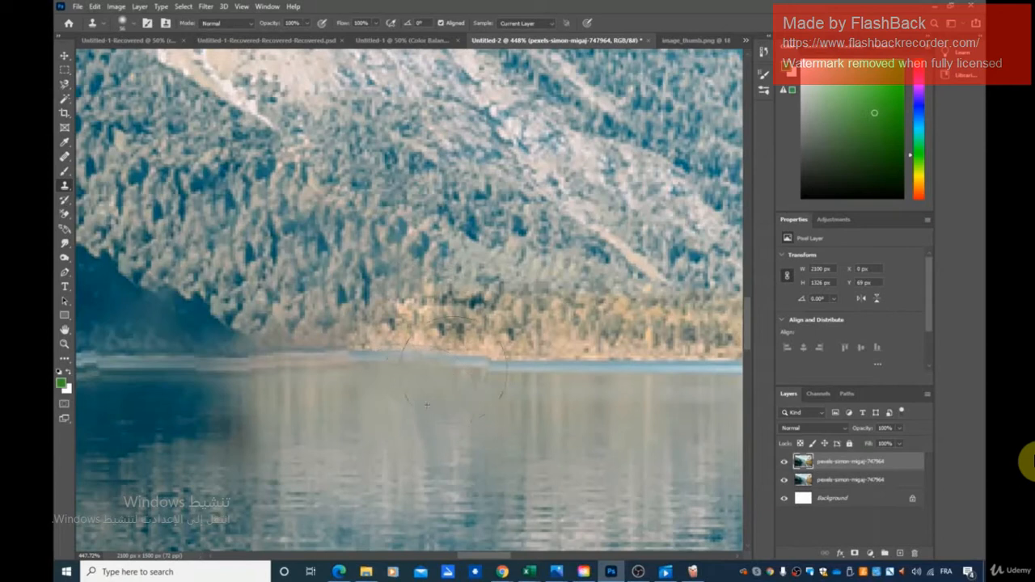
{"action": "left_click", "coordinate": [437, 311], "text": "alt"}
{"action": "left_click_drag", "start_coordinate": [417, 311], "coordinate": [384, 325]}
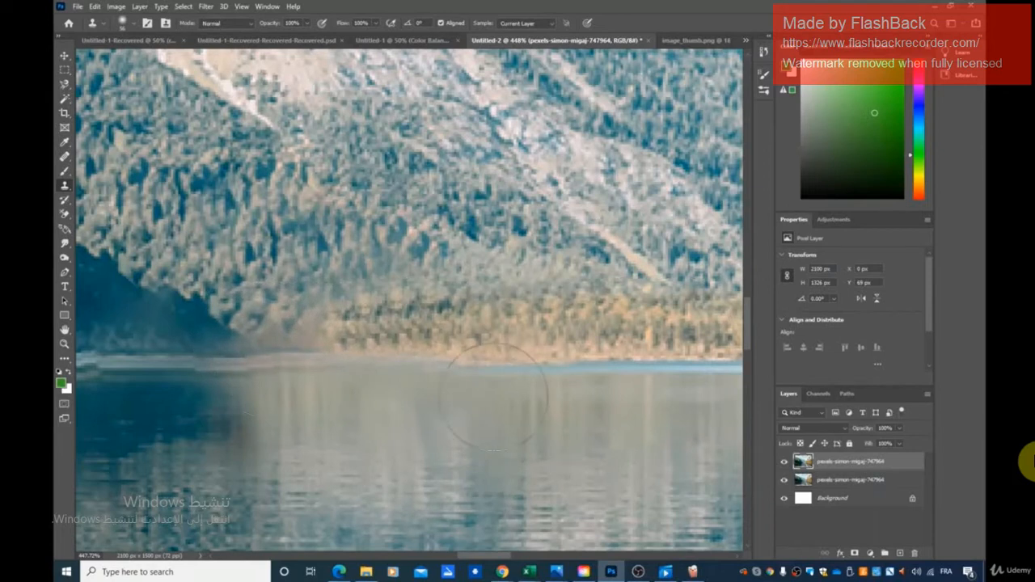
- Clone over the jagged waterline at the foot of the shaded mountain slope
{"action": "scroll", "coordinate": [528, 392], "scroll_direction": "down", "scroll_amount": 5}
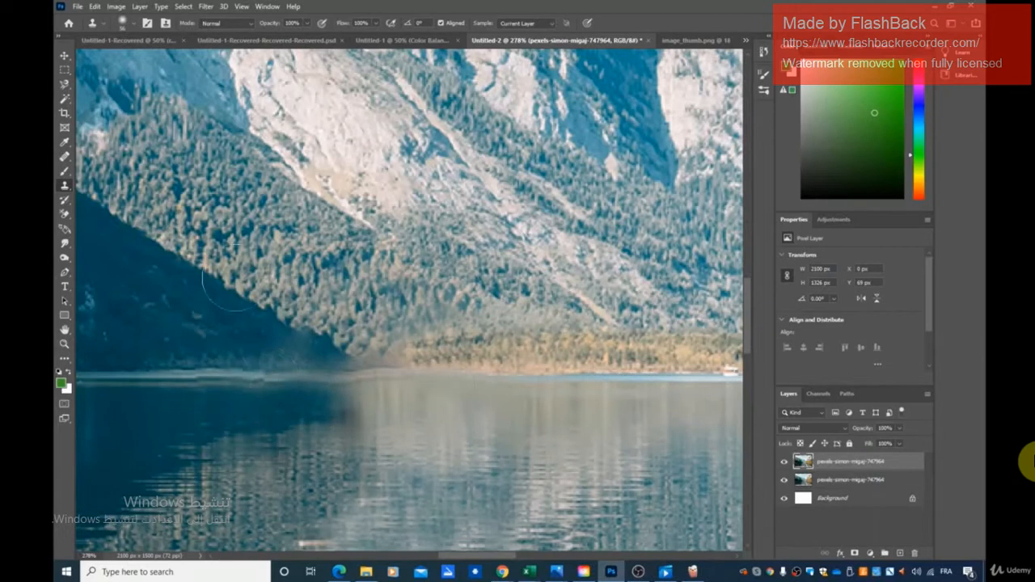
{"action": "left_click_drag", "start_coordinate": [257, 347], "coordinate": [254, 361]}
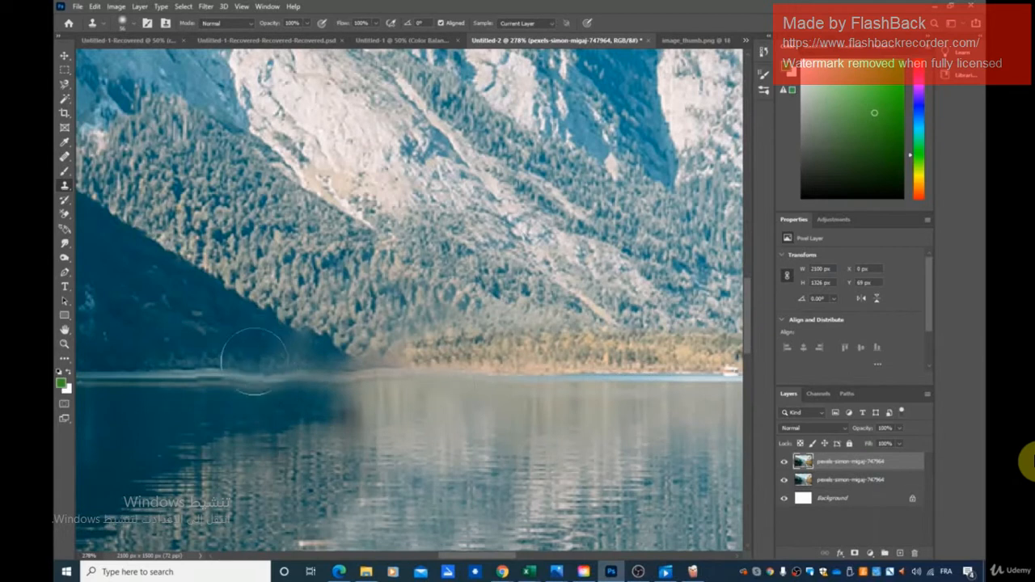
{"action": "scroll", "coordinate": [496, 426], "scroll_direction": "down", "scroll_amount": 3}
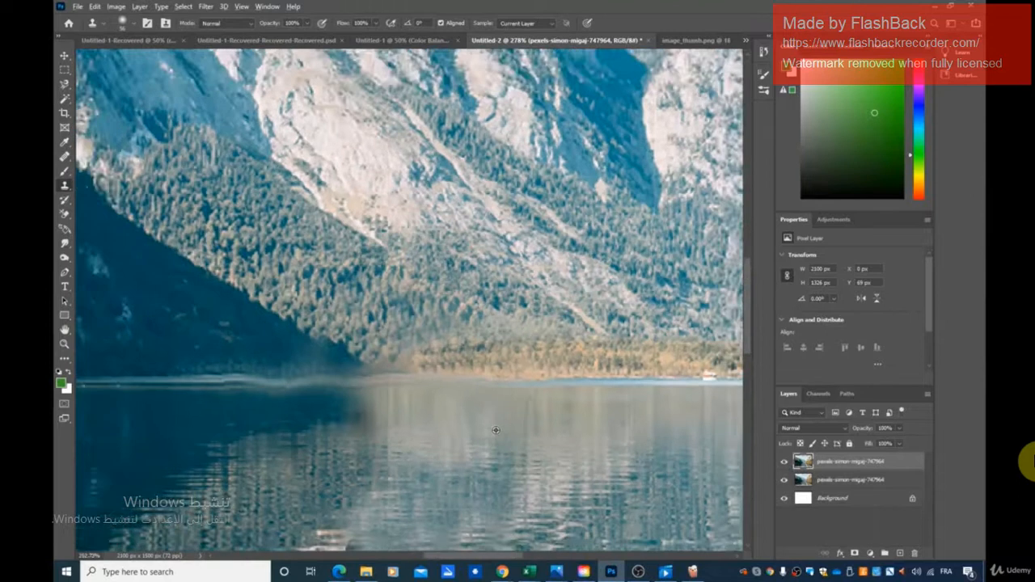
{"action": "scroll", "coordinate": [496, 426], "scroll_direction": "down", "scroll_amount": 1}
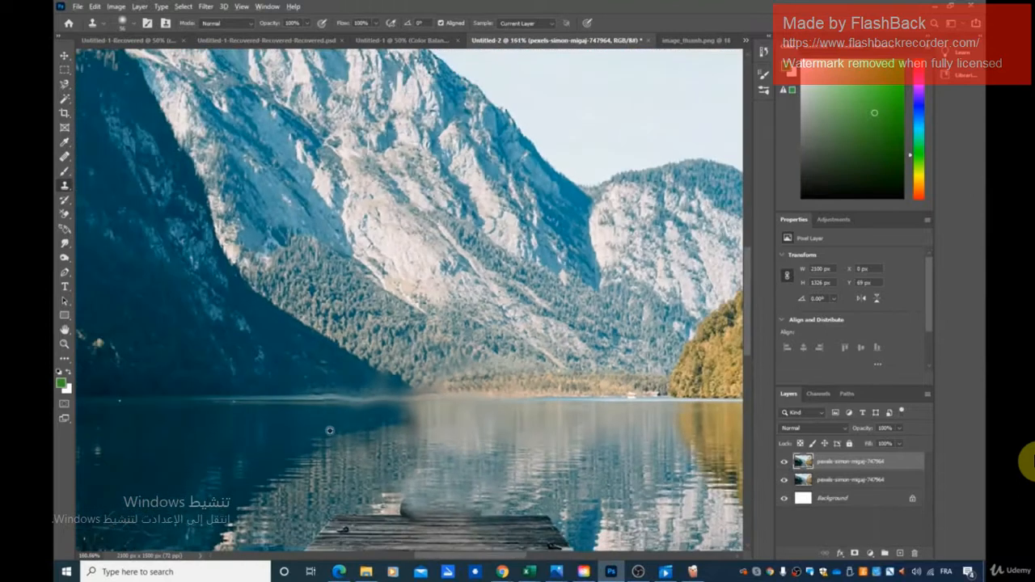
{"action": "scroll", "coordinate": [330, 430], "scroll_direction": "up", "scroll_amount": 4}
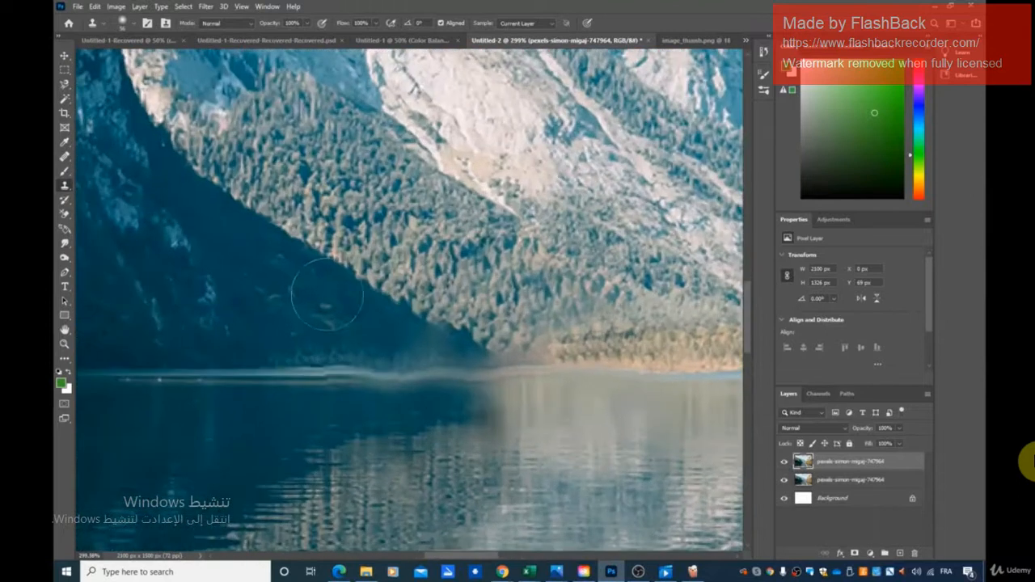
- Use the Healing Brush with a source in the shaded slope to cover the smudges at the slope's lower end
{"action": "left_click", "coordinate": [64, 156]}
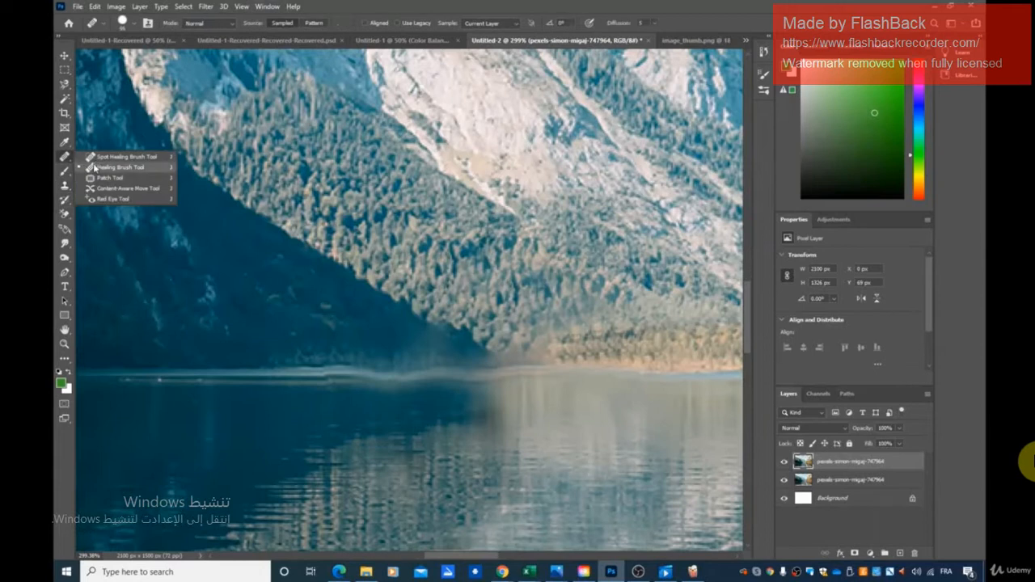
{"action": "left_click", "coordinate": [94, 166]}
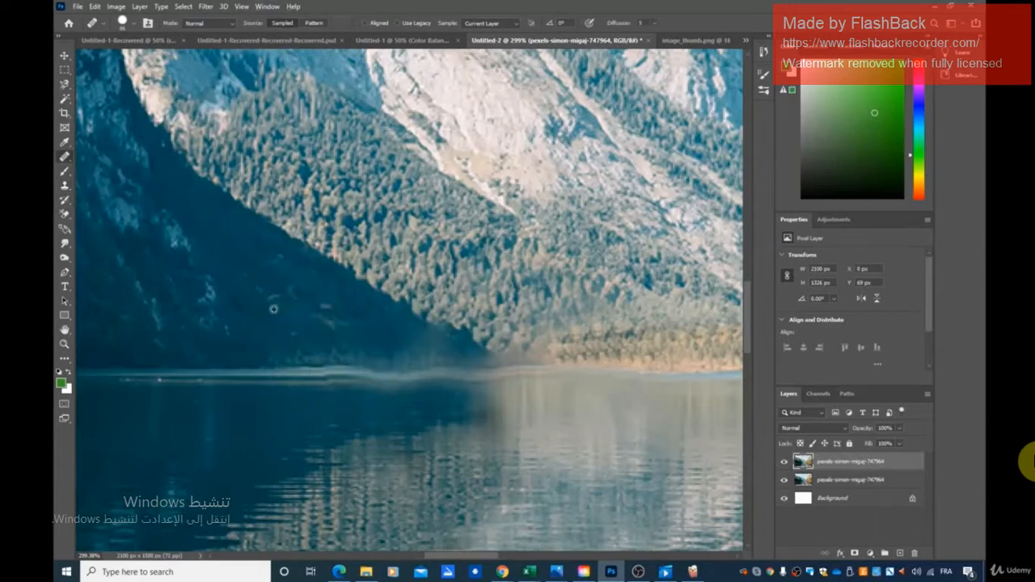
{"action": "left_click", "coordinate": [349, 322], "text": "alt"}
{"action": "left_click", "coordinate": [371, 332]}
{"action": "left_click", "coordinate": [414, 336]}
{"action": "left_click", "coordinate": [429, 344]}
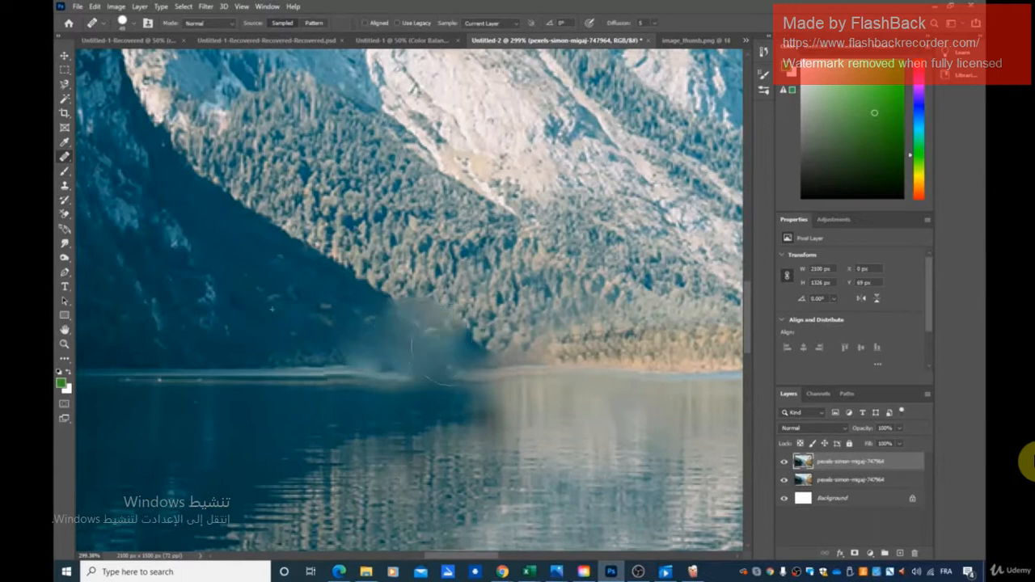
- Heal the remaining blur on the lower shaded slope and rebuild its diagonal border with the sunlit forest
{"action": "mouse_move", "coordinate": [349, 342]}
{"action": "left_mouse_down"}
{"action": "mouse_move", "coordinate": [429, 350]}
{"action": "mouse_move", "coordinate": [319, 346]}
{"action": "mouse_move", "coordinate": [254, 300]}
{"action": "left_mouse_up"}
{"action": "mouse_move", "coordinate": [436, 336]}
{"action": "left_mouse_down"}
{"action": "mouse_move", "coordinate": [378, 333]}
{"action": "mouse_move", "coordinate": [293, 289]}
{"action": "left_mouse_up"}
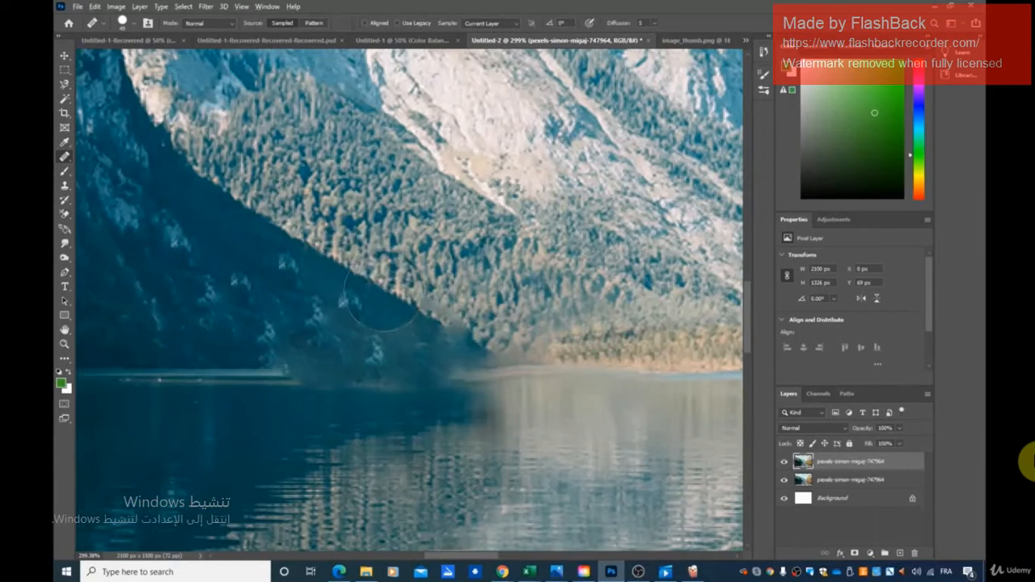
{"action": "left_click_drag", "start_coordinate": [400, 308], "coordinate": [465, 328]}
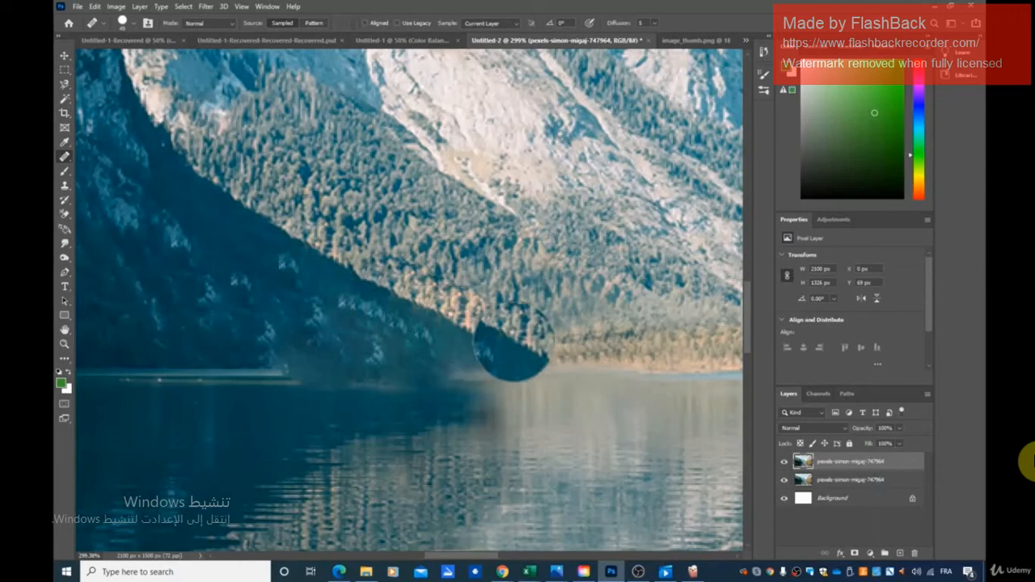
- Sample the intact waterline below the shaded slope and extend it with the Healing Brush to the slope's lower tip
{"action": "left_click", "coordinate": [191, 368], "text": "alt"}
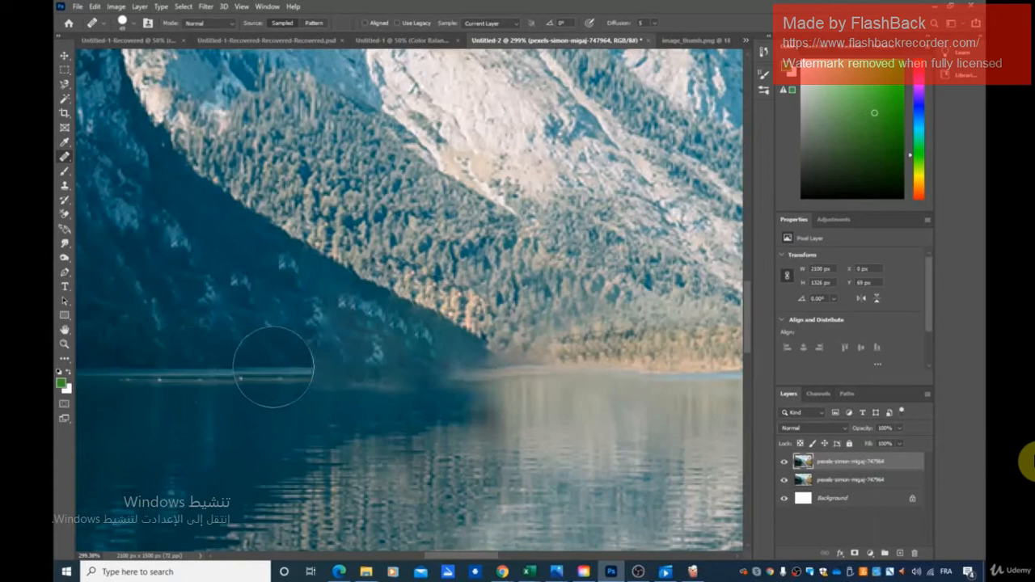
{"action": "left_click_drag", "start_coordinate": [276, 368], "coordinate": [353, 366]}
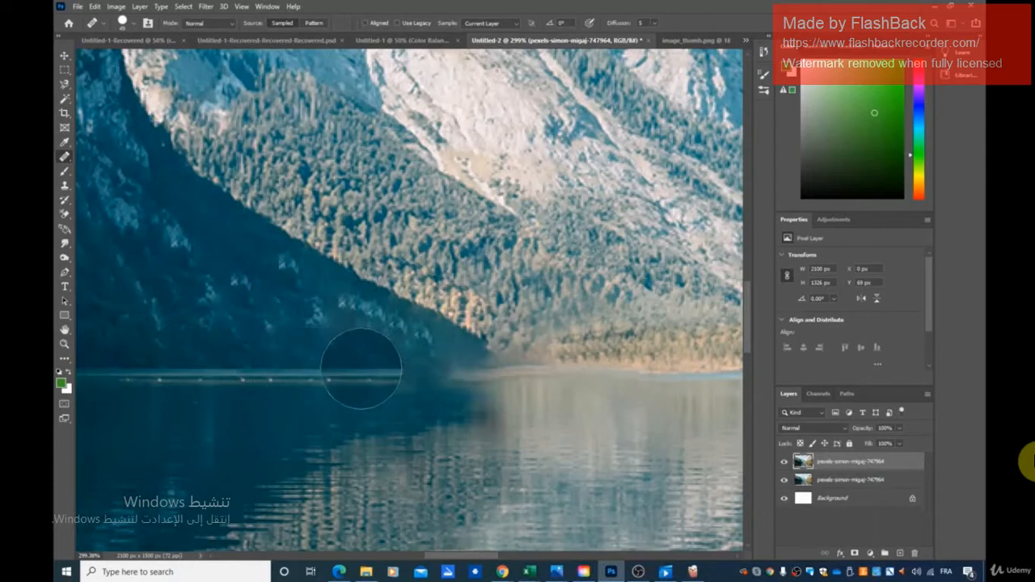
{"action": "left_click_drag", "start_coordinate": [362, 369], "coordinate": [428, 370]}
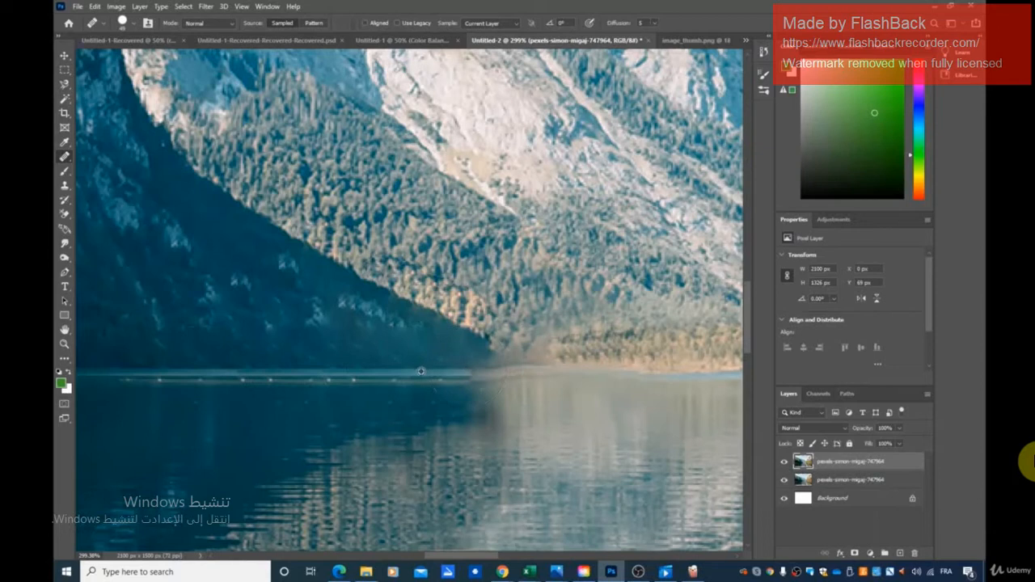
{"action": "left_click_drag", "start_coordinate": [438, 372], "coordinate": [453, 372]}
- Clone lake reflections over the blurred water and dark remnant above the dock, and shaded forest over the smudge at the slope's tip
{"action": "scroll", "coordinate": [606, 394], "scroll_direction": "down", "scroll_amount": 3}
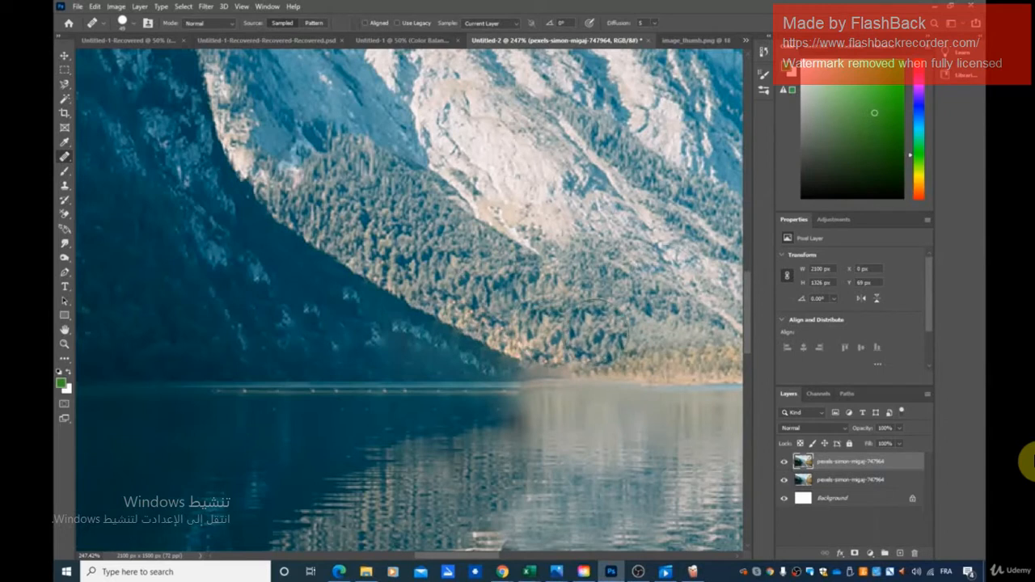
{"action": "scroll", "coordinate": [686, 437], "scroll_direction": "down", "scroll_amount": 5}
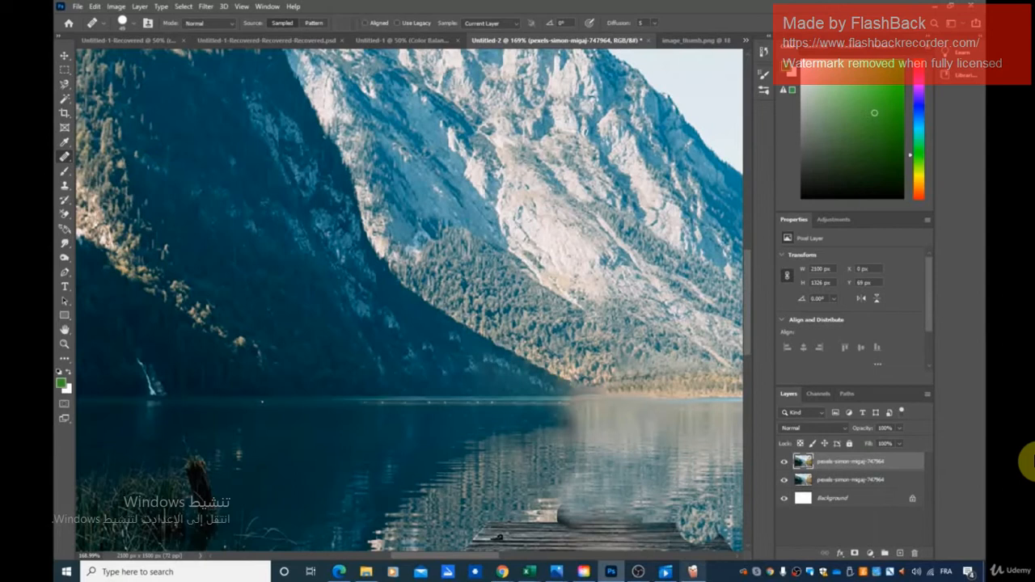
{"action": "left_click_drag", "start_coordinate": [421, 558], "coordinate": [451, 562]}
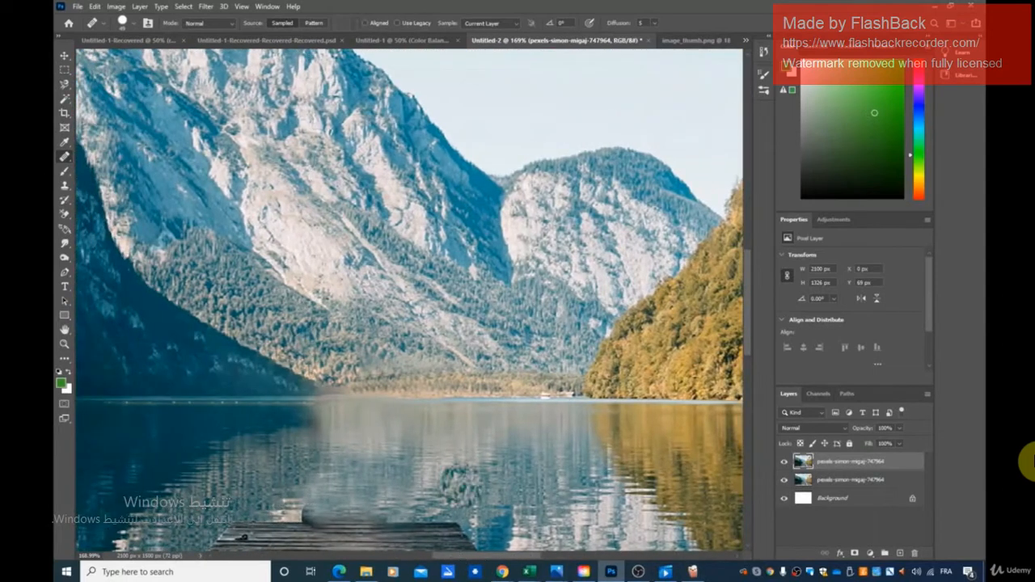
{"action": "left_click", "coordinate": [65, 186]}
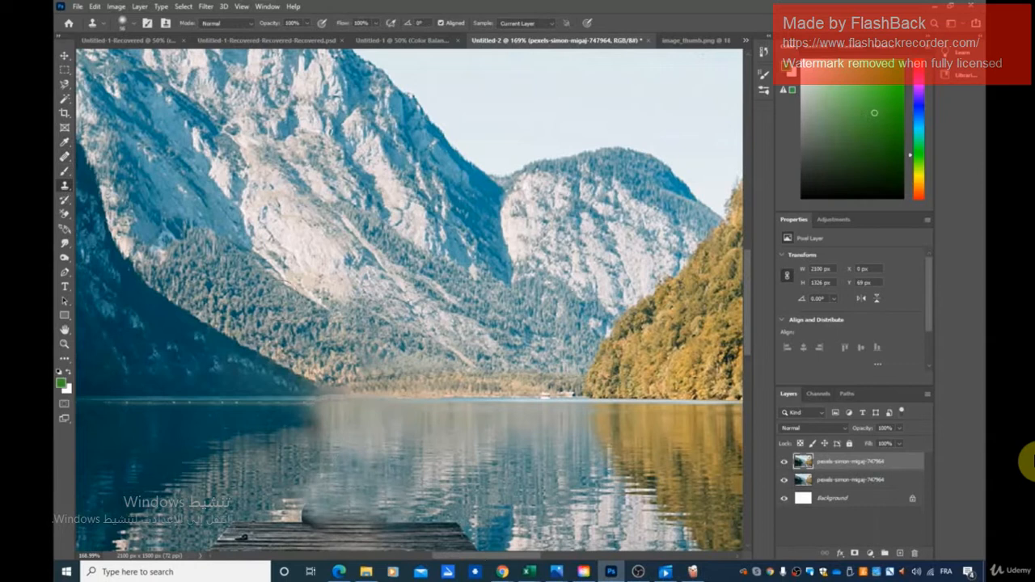
{"action": "mouse_move", "coordinate": [328, 409]}
{"action": "left_mouse_down"}
{"action": "mouse_move", "coordinate": [333, 437]}
{"action": "mouse_move", "coordinate": [321, 446]}
{"action": "left_mouse_up"}
{"action": "left_click", "coordinate": [318, 451], "text": "alt"}
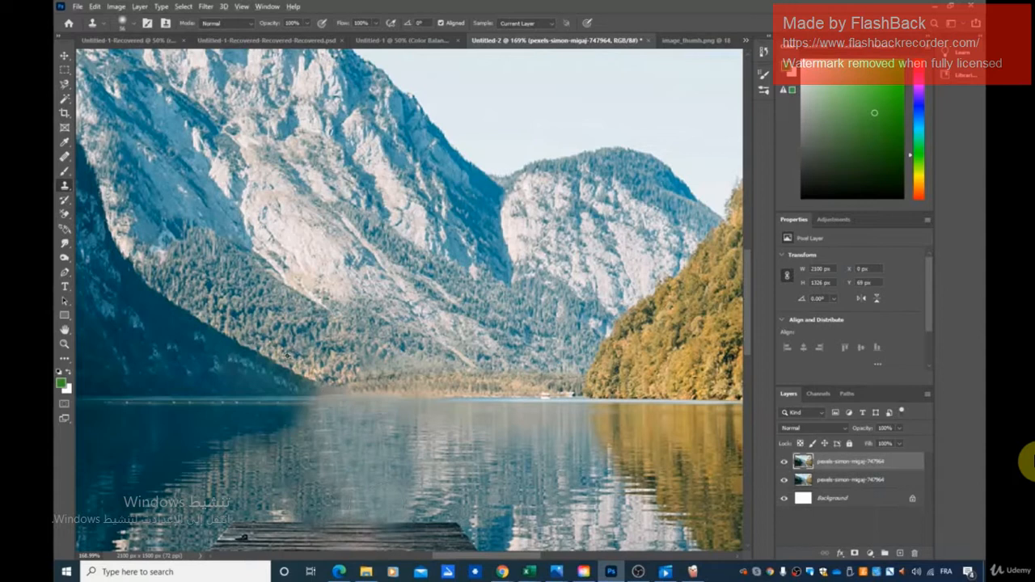
{"action": "left_click", "coordinate": [317, 376]}
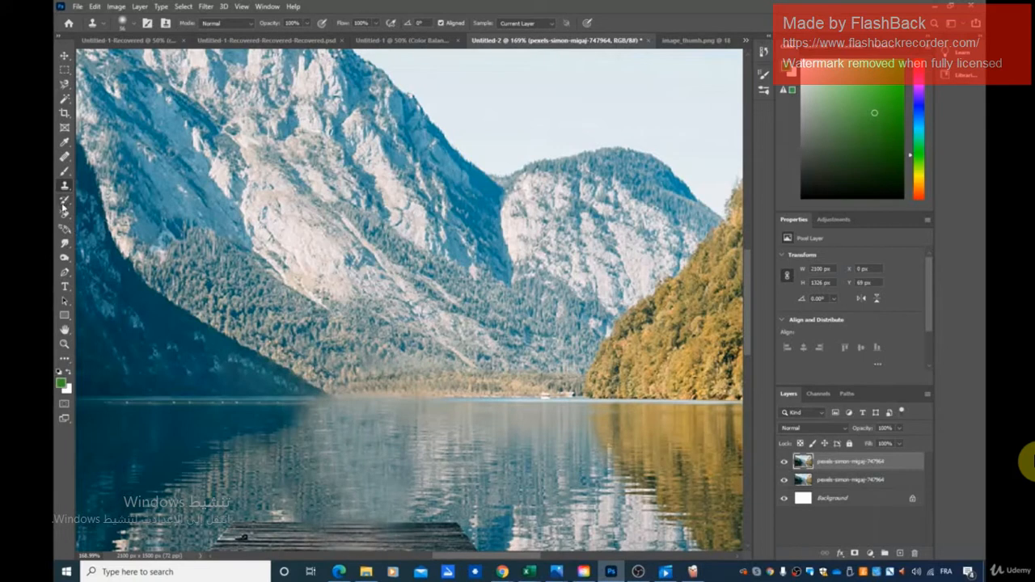
- Sample the dock's intact far edge with the Healing Brush and rebuild its blurred middle and remaining edge against the water
{"action": "right_click", "coordinate": [67, 158]}
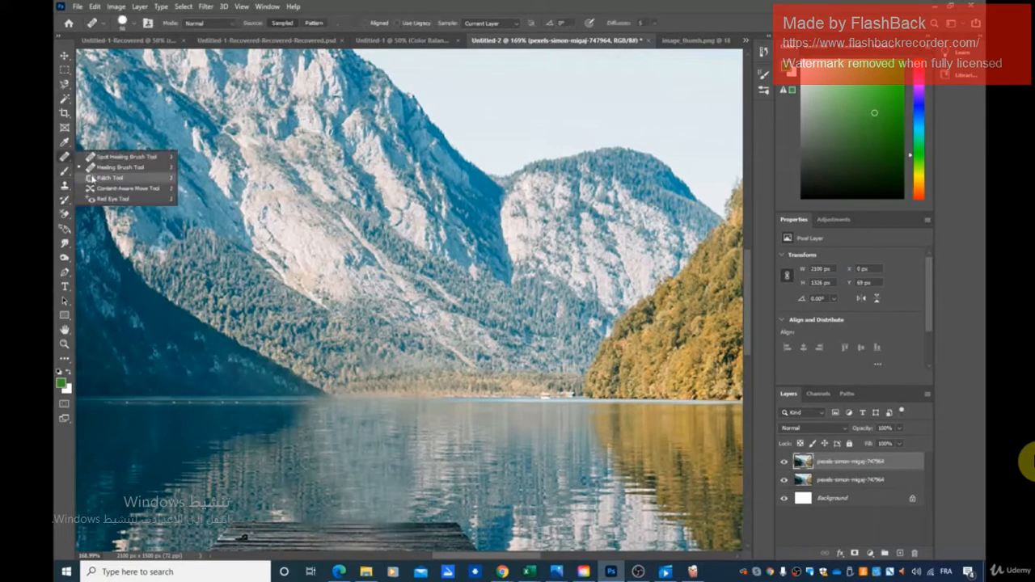
{"action": "left_click", "coordinate": [97, 172]}
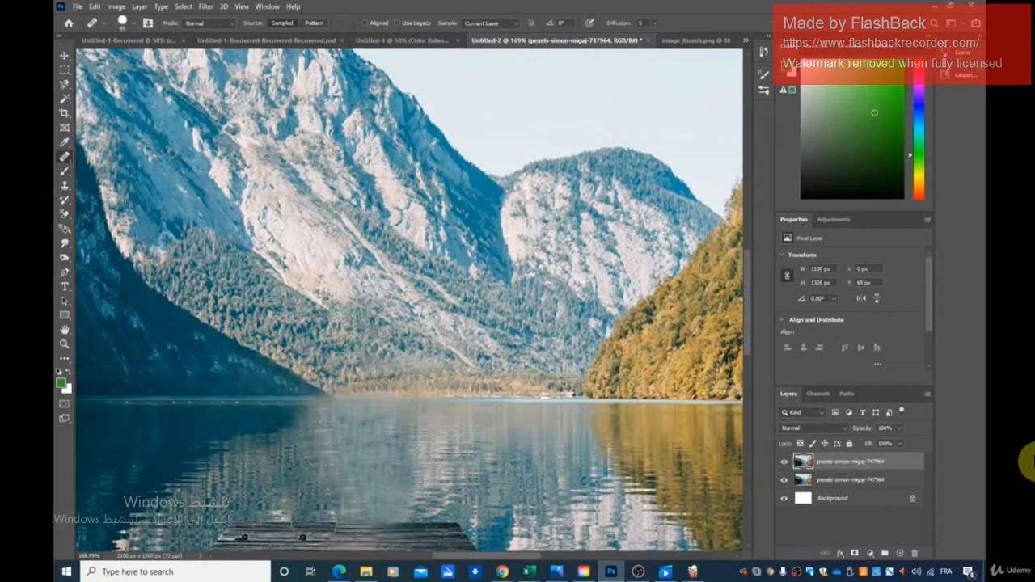
{"action": "left_click_drag", "start_coordinate": [335, 523], "coordinate": [344, 522]}
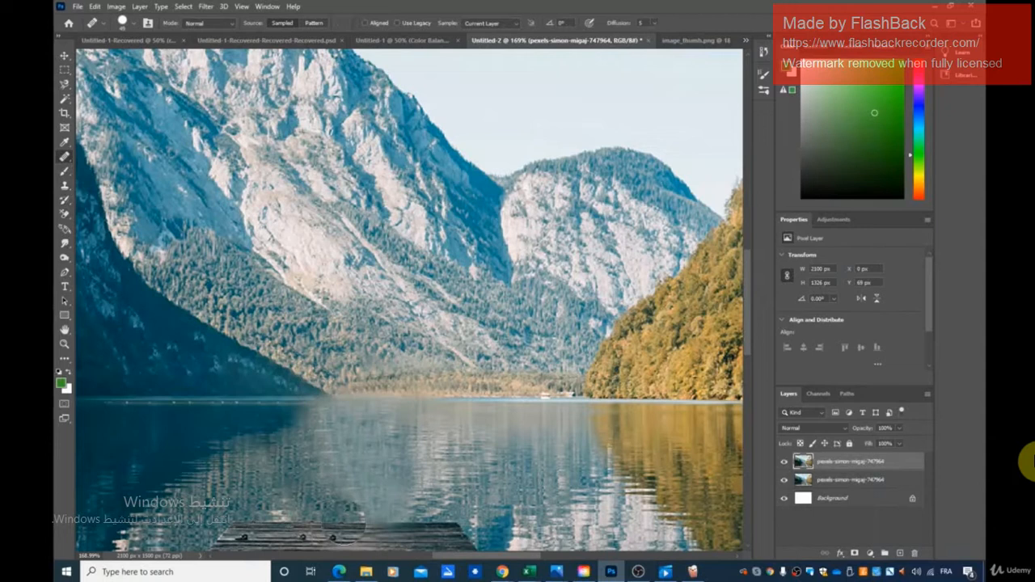
{"action": "left_click", "coordinate": [417, 521]}
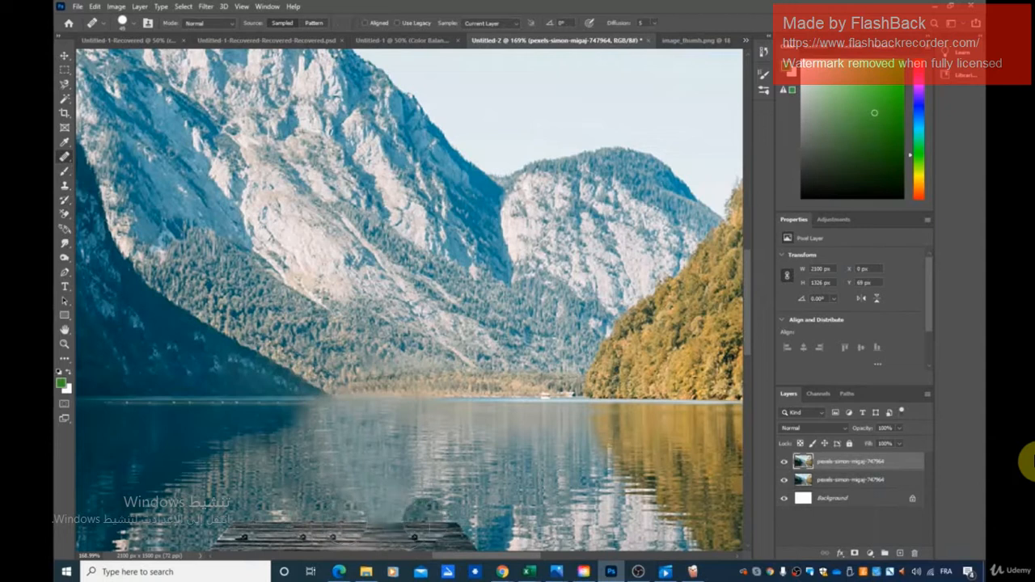
{"action": "left_click", "coordinate": [280, 520], "text": "alt"}
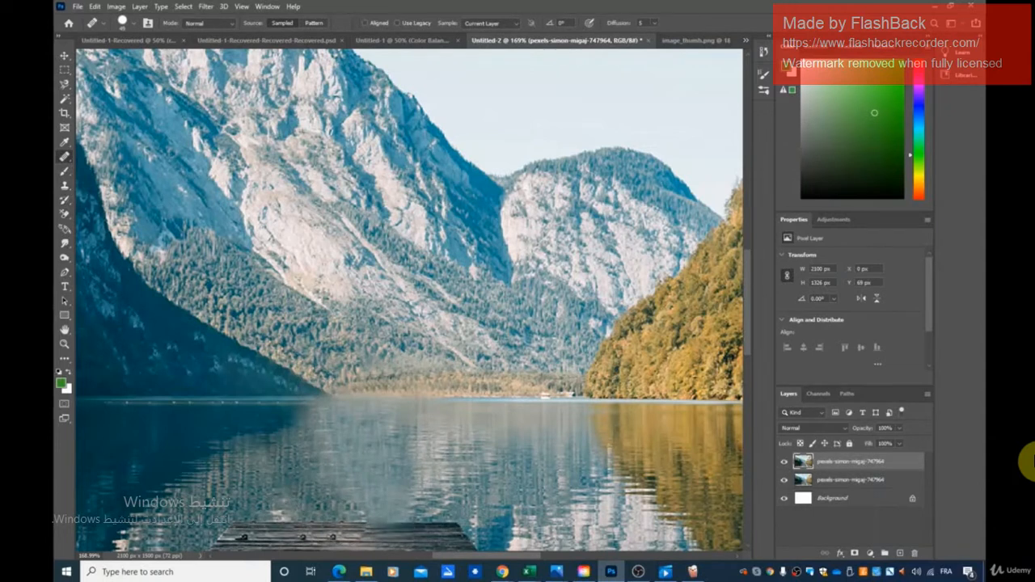
{"action": "left_click", "coordinate": [302, 535]}
{"action": "left_click", "coordinate": [329, 521]}
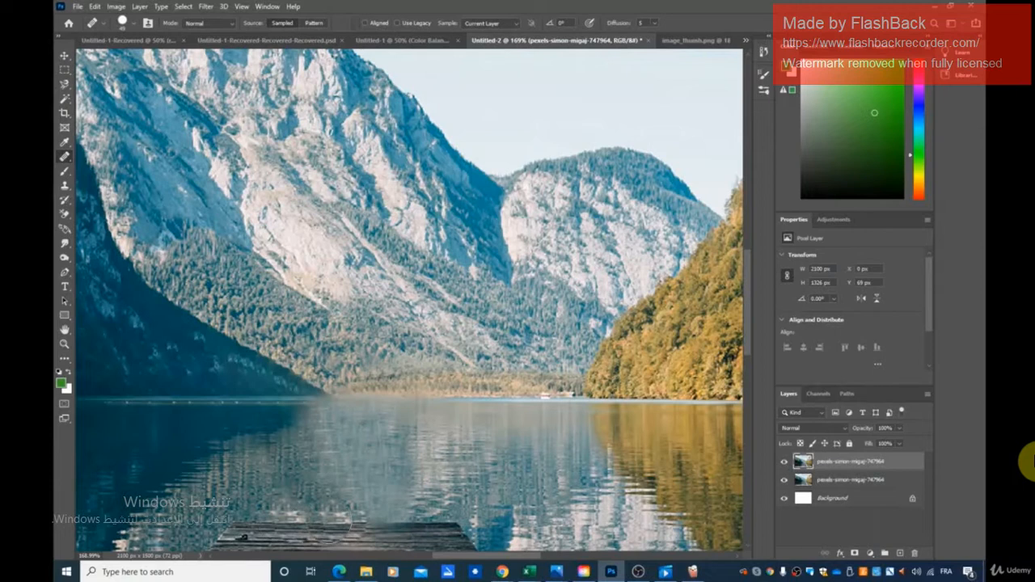
{"action": "left_click", "coordinate": [376, 515]}
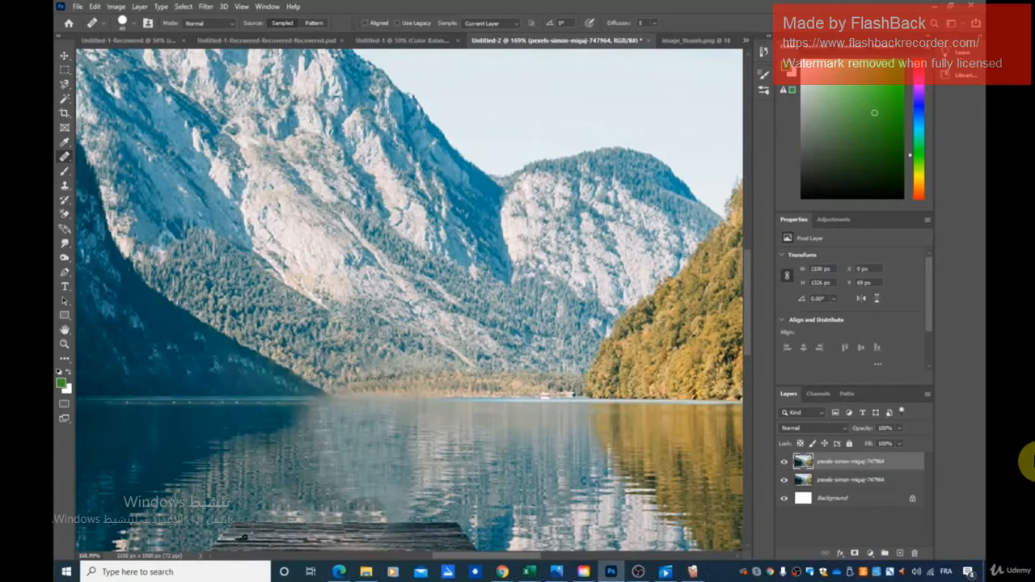
{"action": "left_click", "coordinate": [363, 520]}
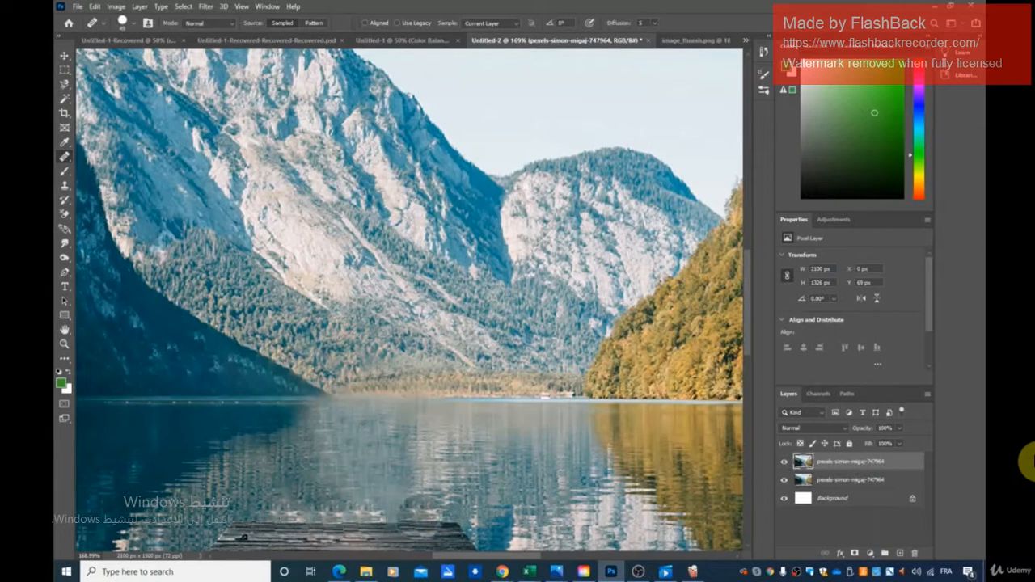
{"action": "left_click", "coordinate": [401, 519]}
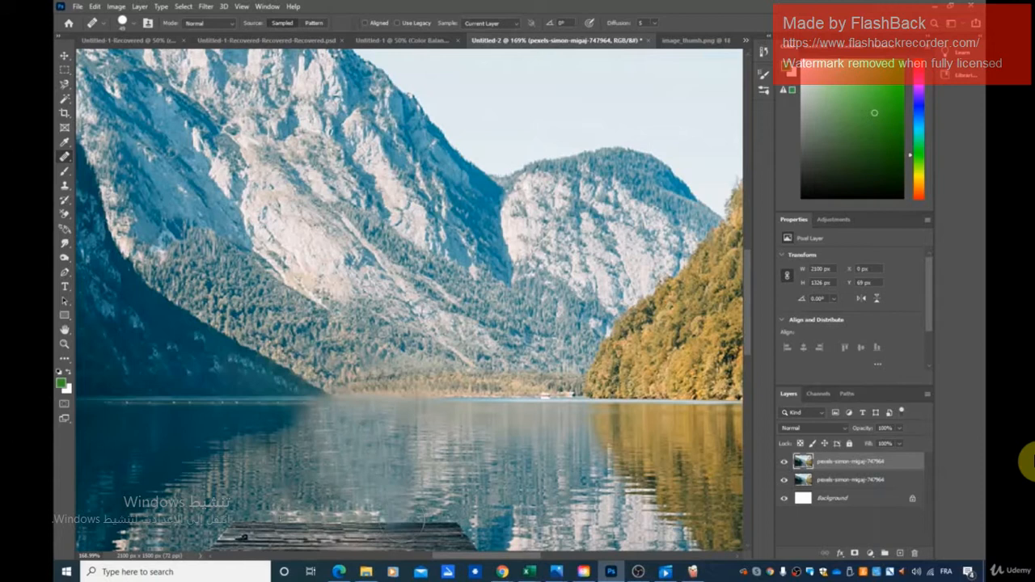
- Inspect the retouched dock edge, waterline and slope tip up close and within the whole photo, with the Move tool active
{"action": "scroll", "coordinate": [549, 454], "scroll_direction": "down", "scroll_amount": 5}
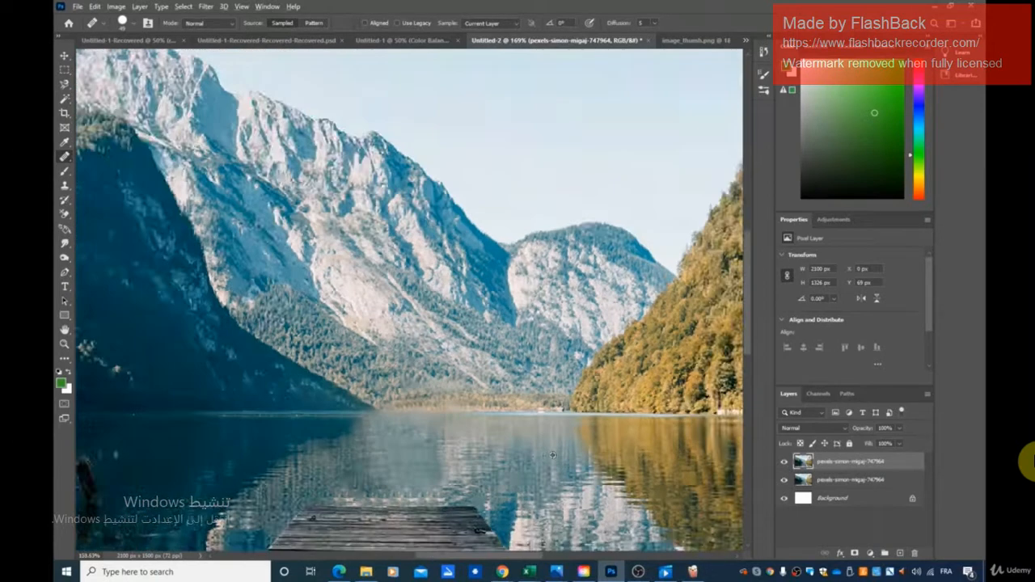
{"action": "scroll", "coordinate": [564, 456], "scroll_direction": "down", "scroll_amount": 2}
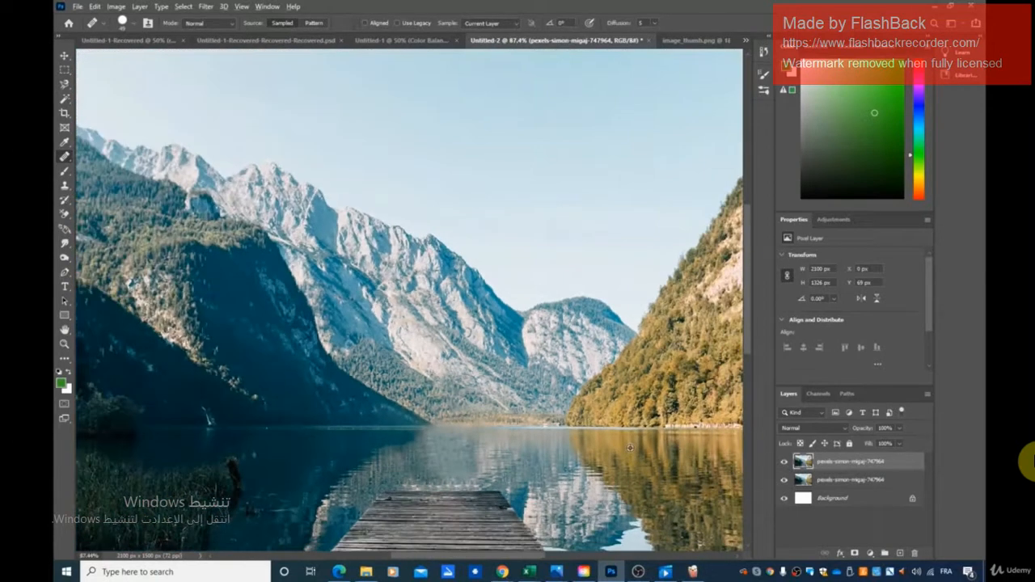
{"action": "scroll", "coordinate": [637, 448], "scroll_direction": "down", "scroll_amount": 1}
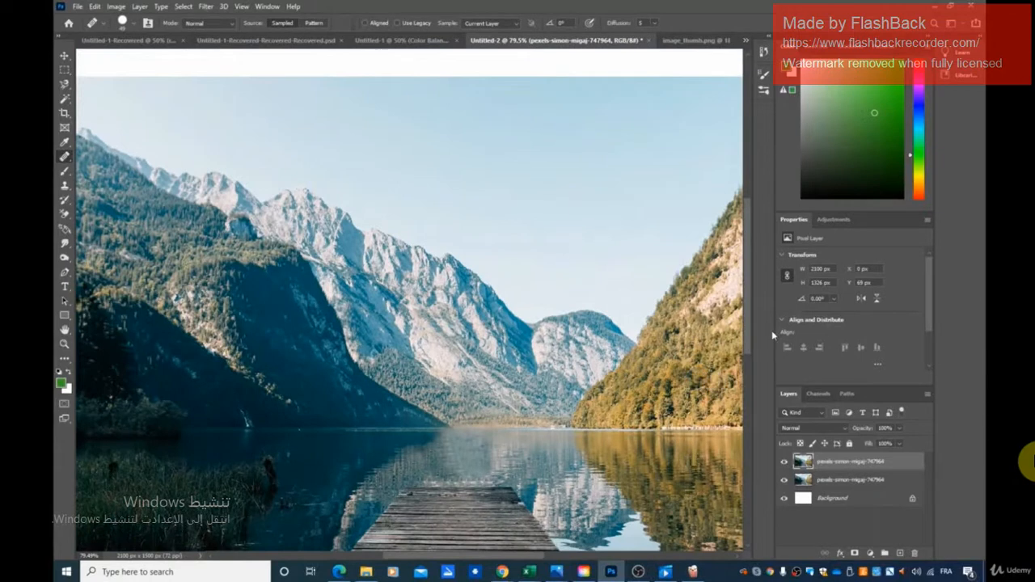
{"action": "scroll", "coordinate": [453, 427], "scroll_direction": "up", "scroll_amount": 1}
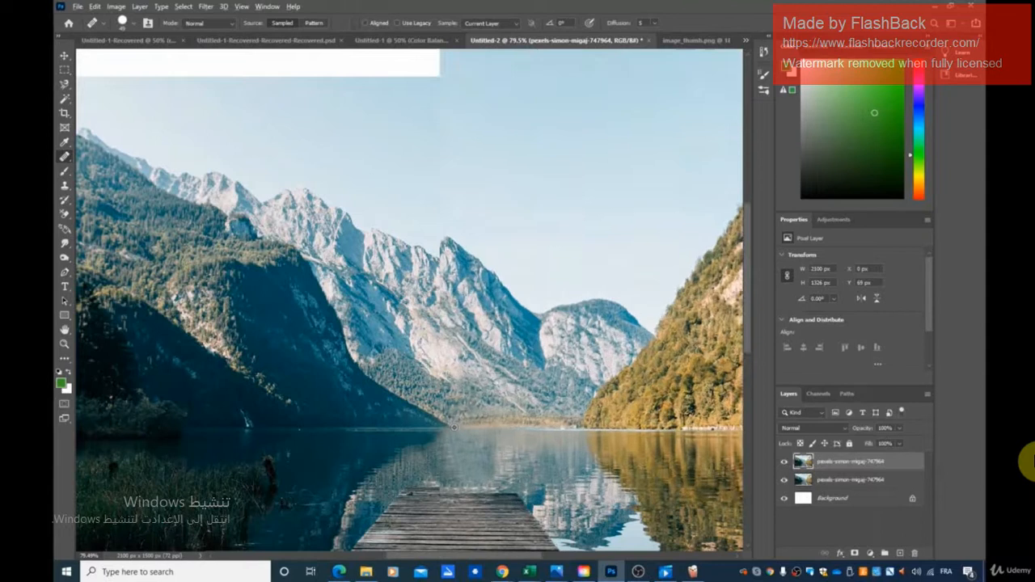
{"action": "scroll", "coordinate": [453, 427], "scroll_direction": "up", "scroll_amount": 5}
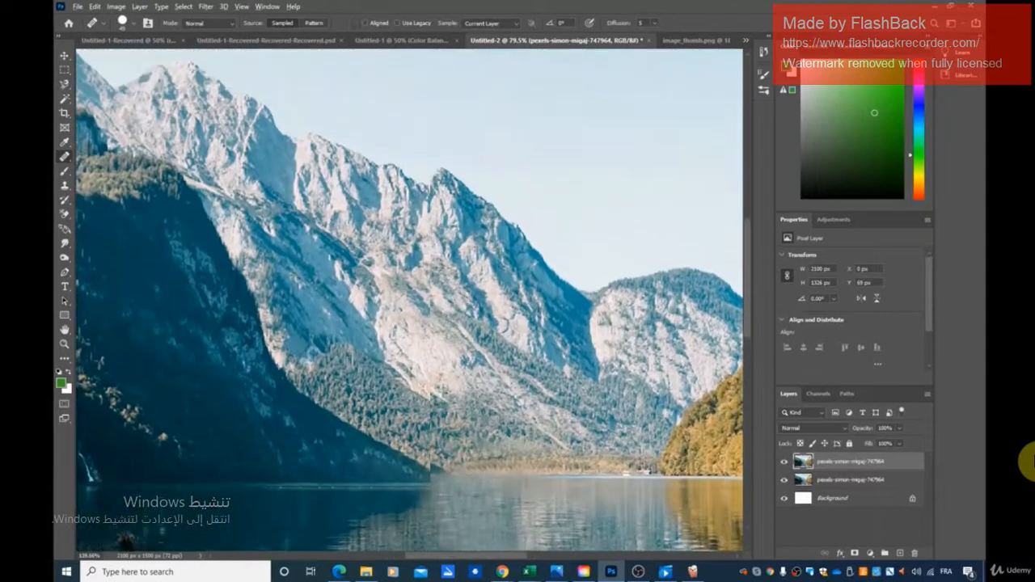
{"action": "scroll", "coordinate": [507, 477], "scroll_direction": "up", "scroll_amount": 1}
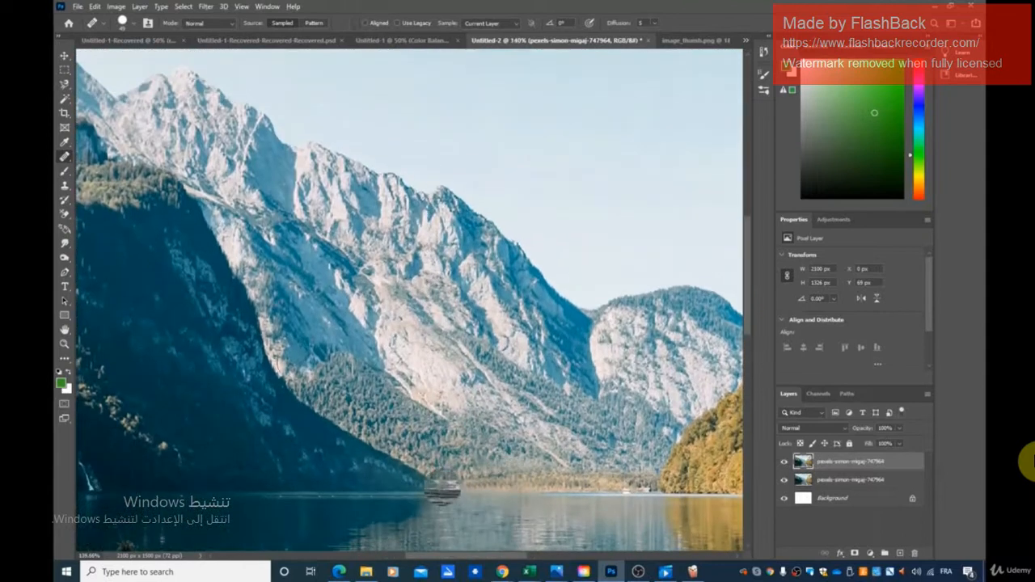
{"action": "key", "text": "v"}
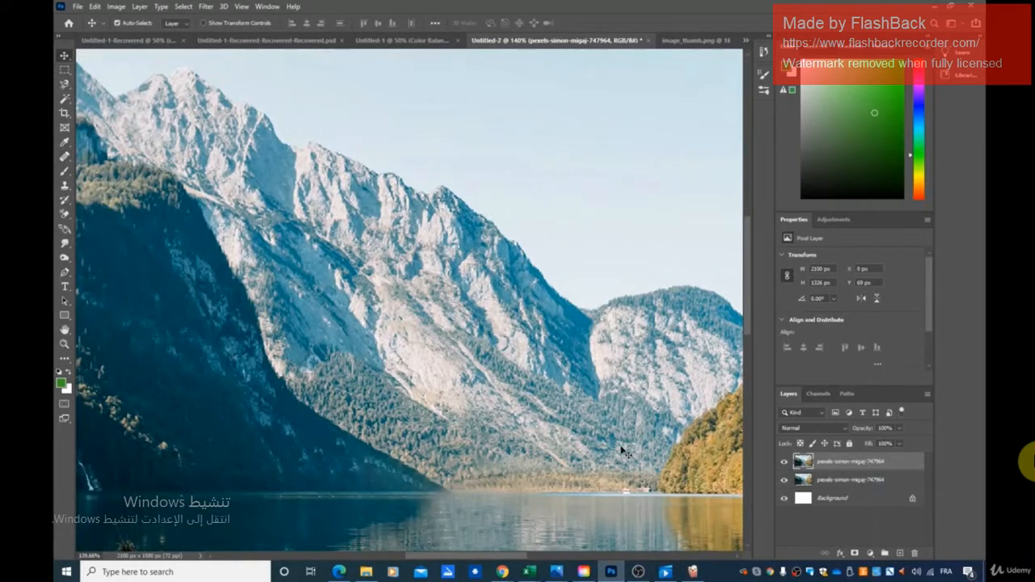
{"action": "scroll", "coordinate": [548, 441], "scroll_direction": "down", "scroll_amount": 5}
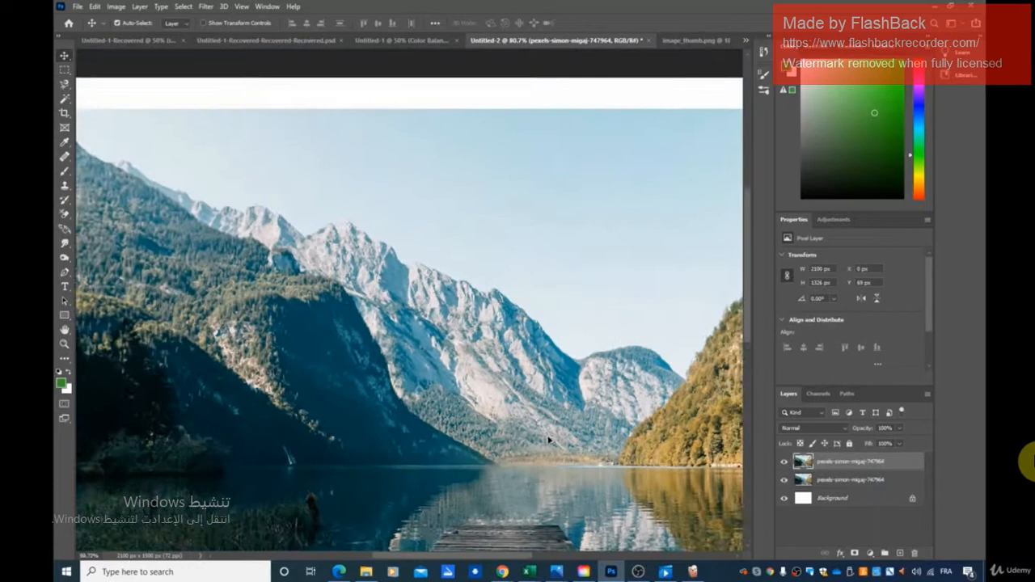
{"action": "scroll", "coordinate": [548, 441], "scroll_direction": "down", "scroll_amount": 2}
{"action": "left_click_drag", "start_coordinate": [744, 240], "coordinate": [748, 277]}
{"action": "left_click_drag", "start_coordinate": [448, 561], "coordinate": [477, 561]}
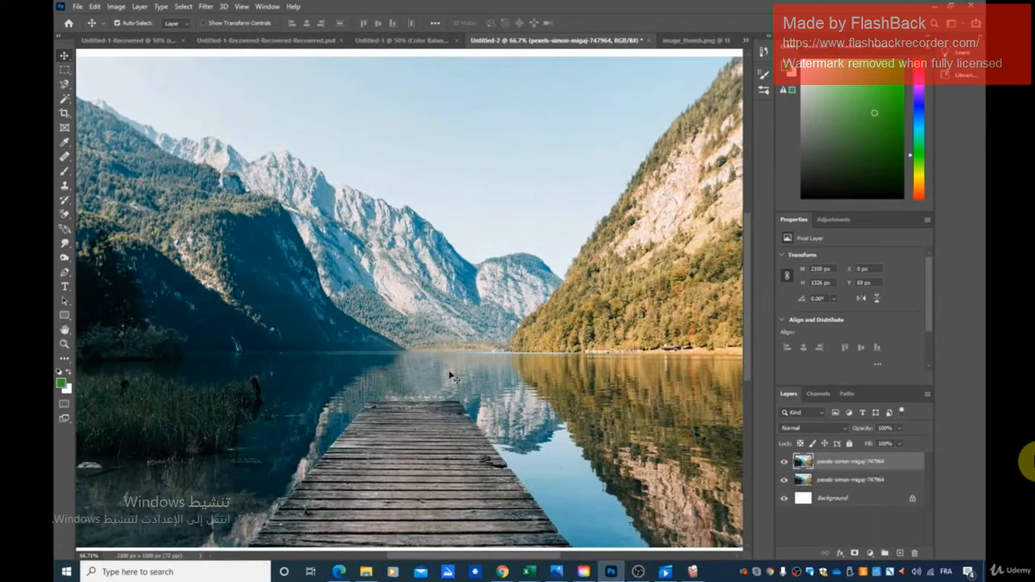
- Review the available healing and stamp tools and return to the Move tool
{"action": "left_click", "coordinate": [67, 159]}
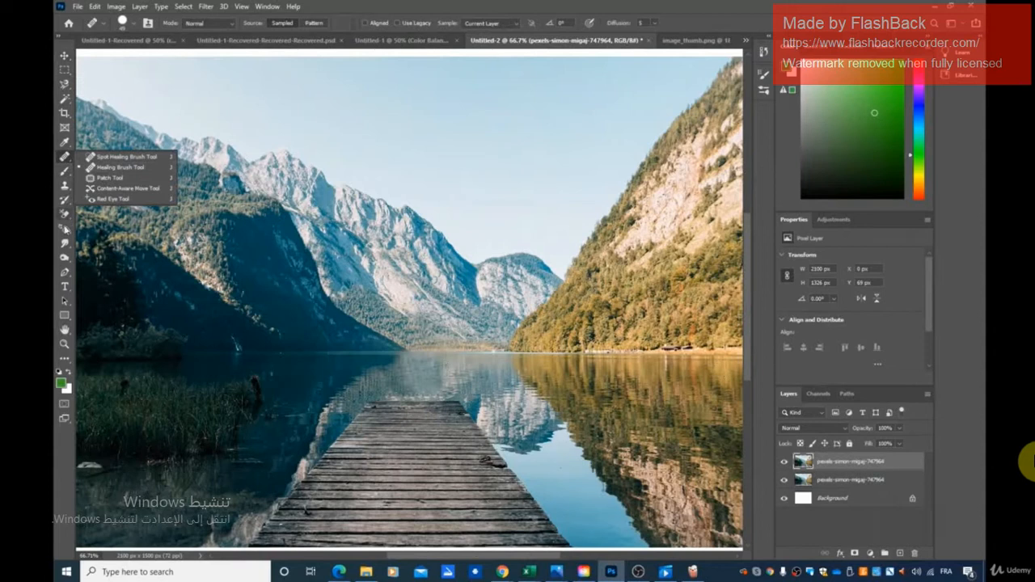
{"action": "left_click", "coordinate": [66, 187]}
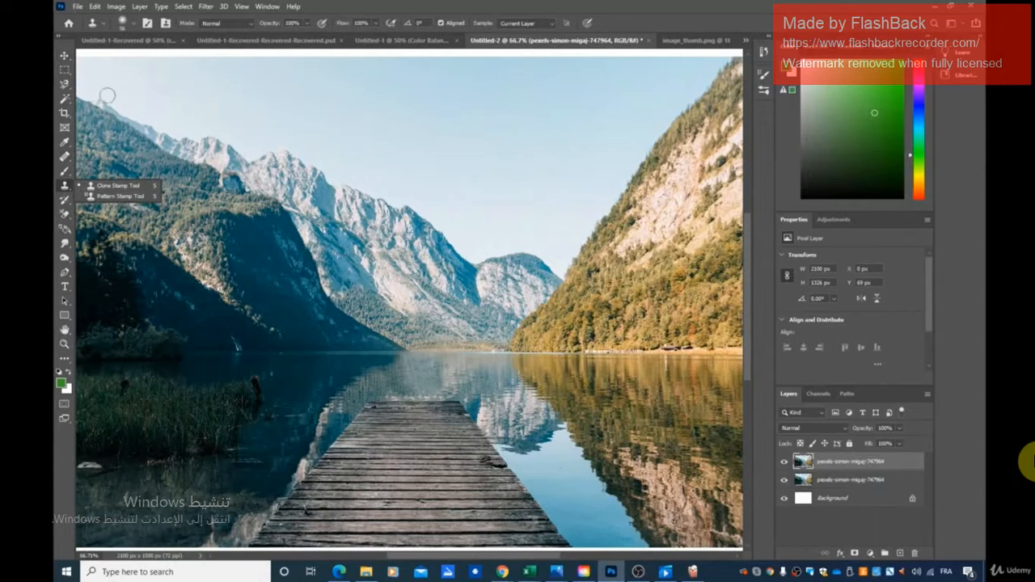
{"action": "left_click", "coordinate": [64, 55]}
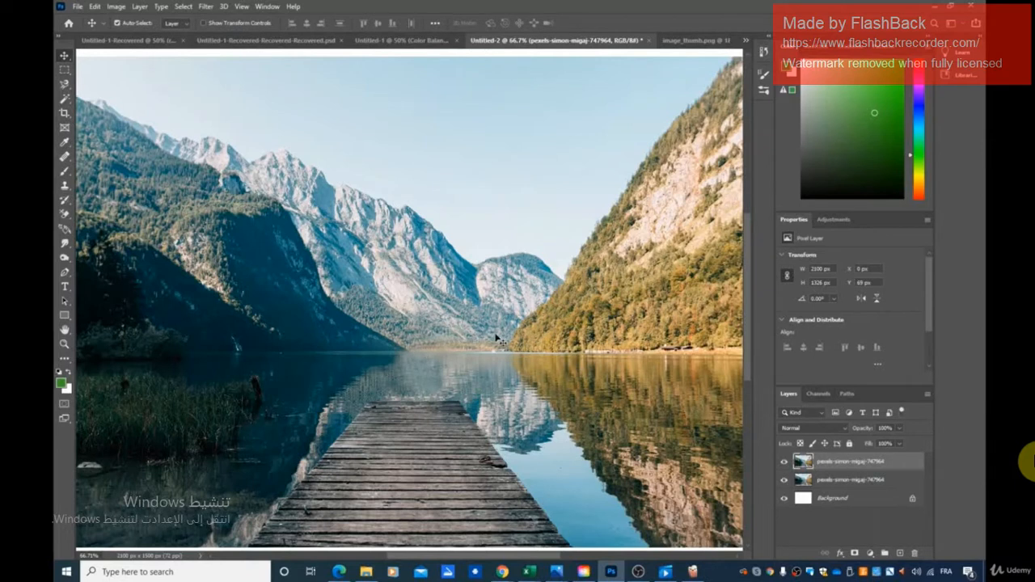
- Examine the rebuilt shoreline at the shaded slope's tip and the water above the dock, near and from afar
{"action": "scroll", "coordinate": [429, 349], "scroll_direction": "up", "scroll_amount": 9}
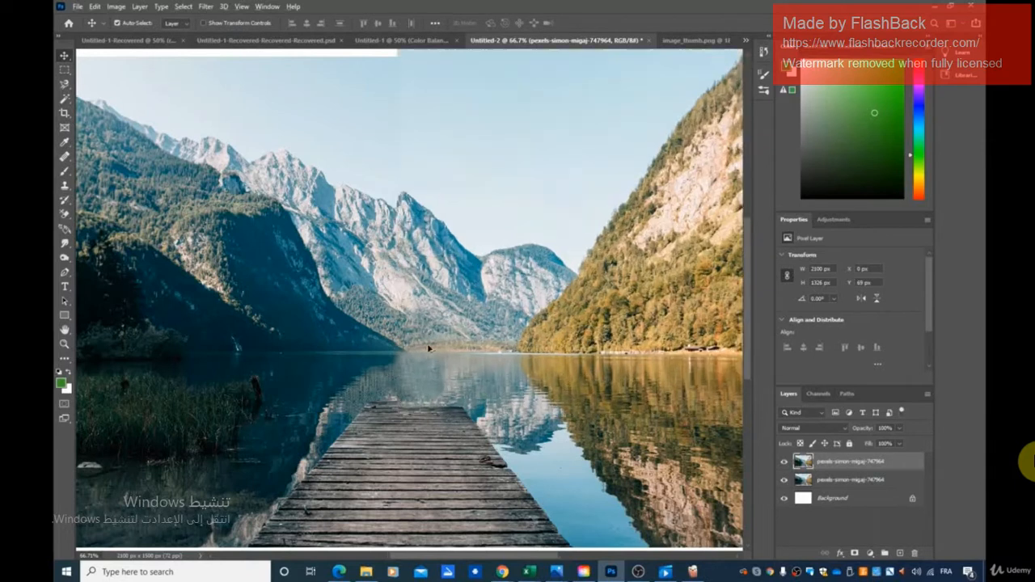
{"action": "scroll", "coordinate": [473, 393], "scroll_direction": "up", "scroll_amount": 1}
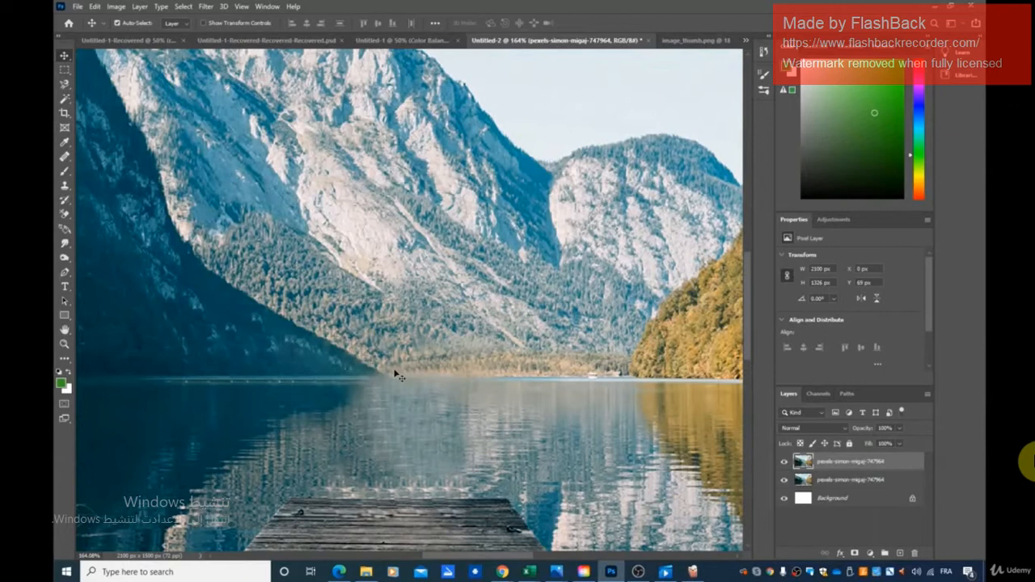
{"action": "scroll", "coordinate": [397, 348], "scroll_direction": "down", "scroll_amount": 3}
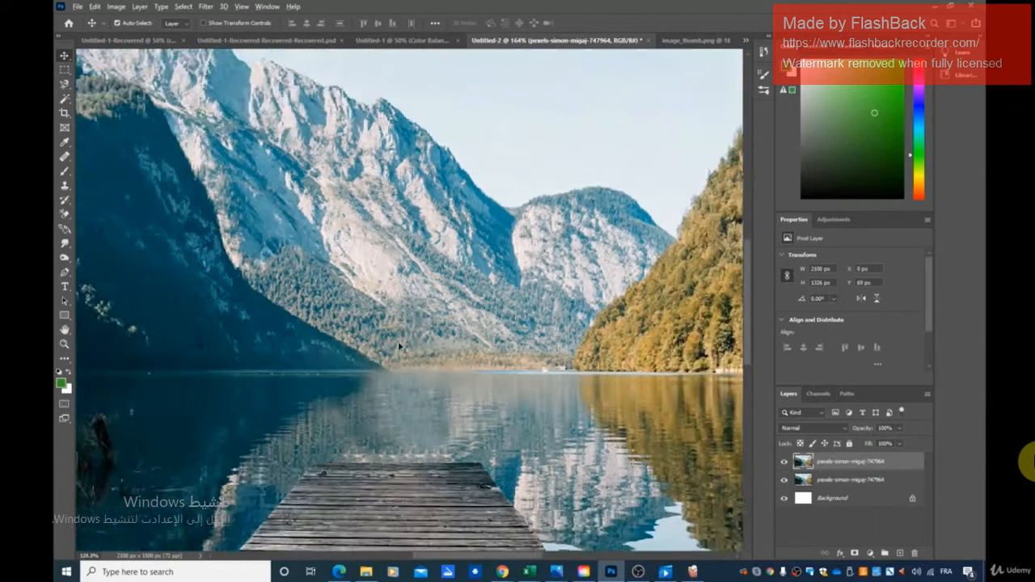
{"action": "scroll", "coordinate": [397, 346], "scroll_direction": "down", "scroll_amount": 3}
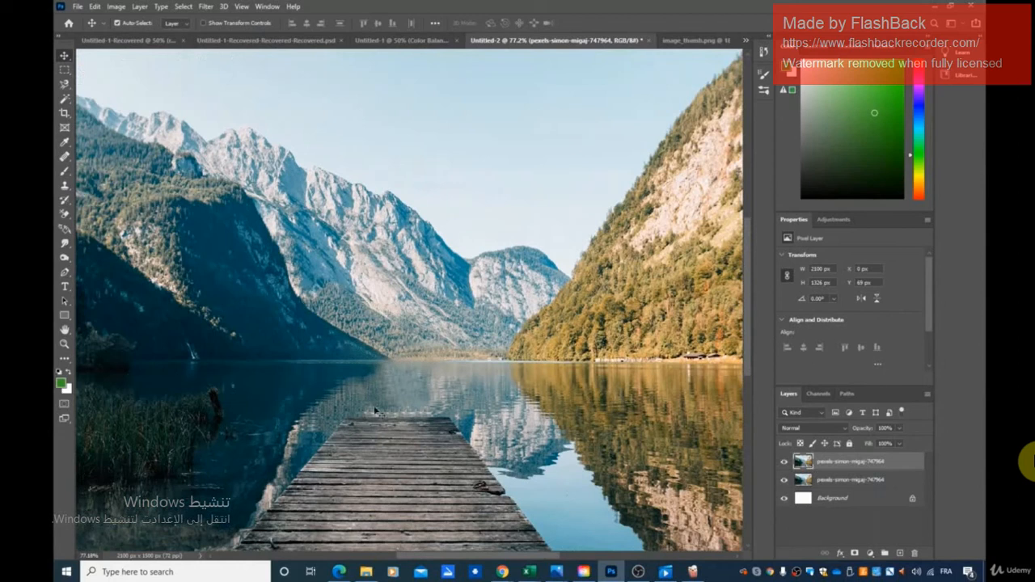
{"action": "scroll", "coordinate": [388, 388], "scroll_direction": "down", "scroll_amount": 1}
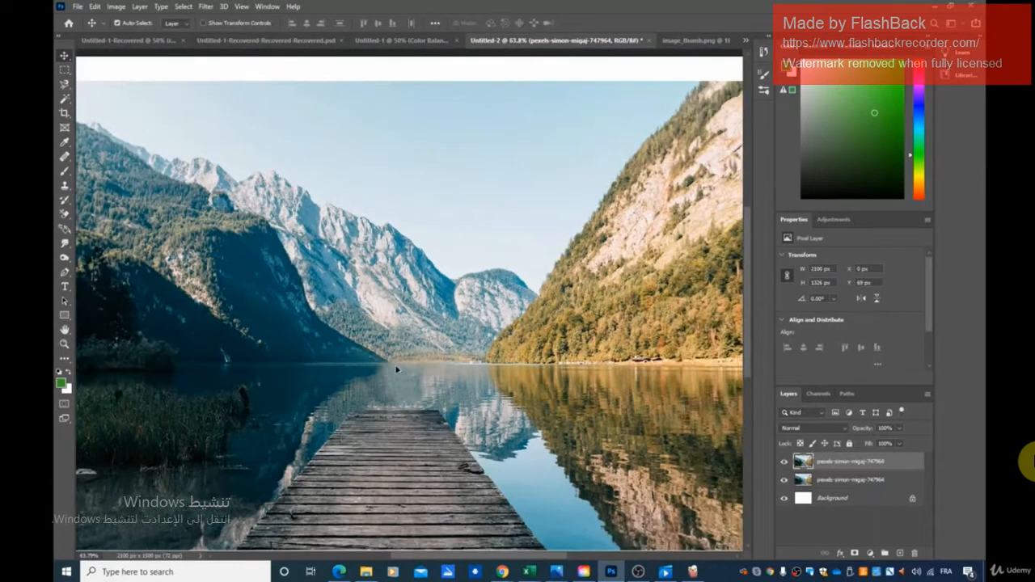